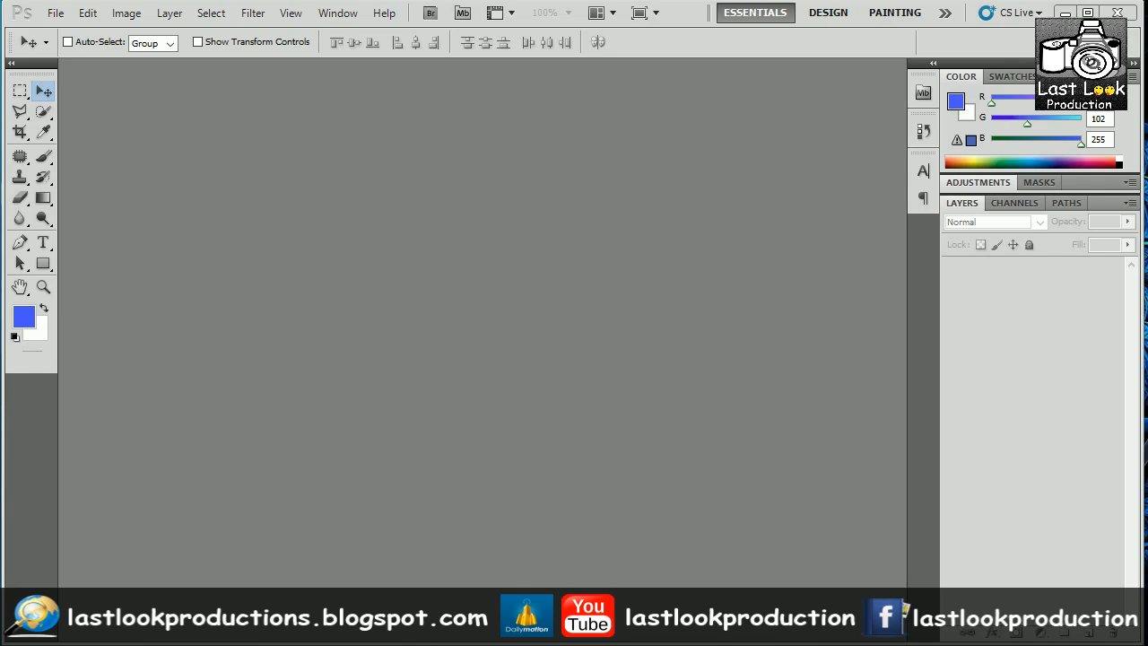
- Open the image brunette_hair_face_hair_style_31319_1920x1080 from its folder in Photoshop
{"action": "mouse_move", "coordinate": [769, 645]}
{"action": "left_click", "coordinate": [664, 592]}
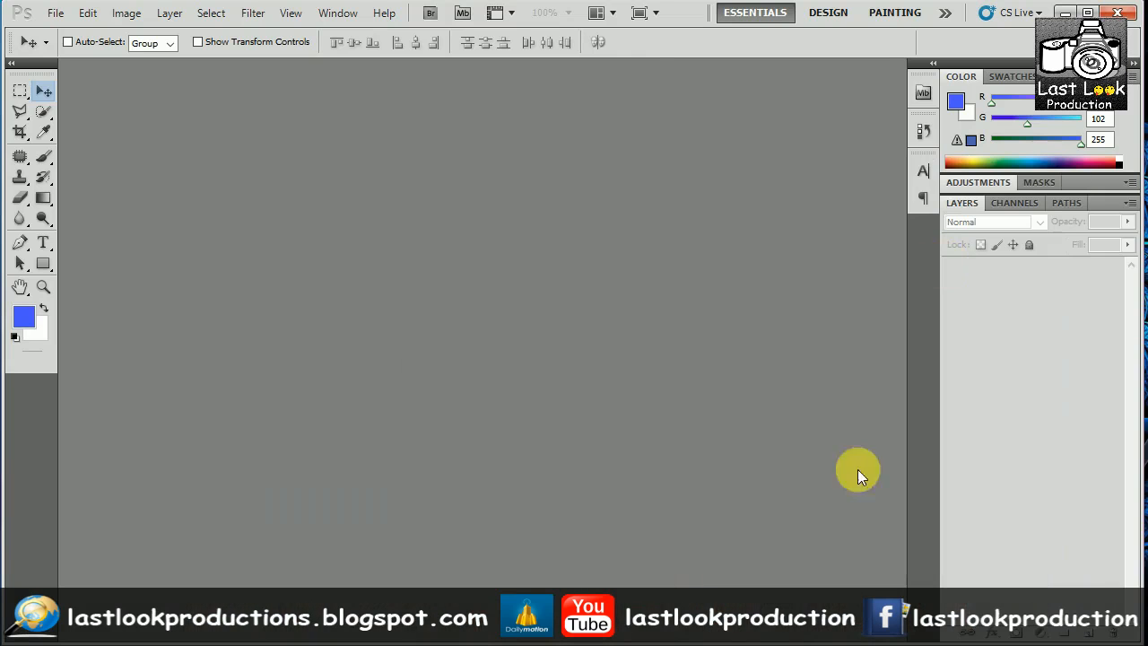
{"action": "left_click", "coordinate": [503, 619]}
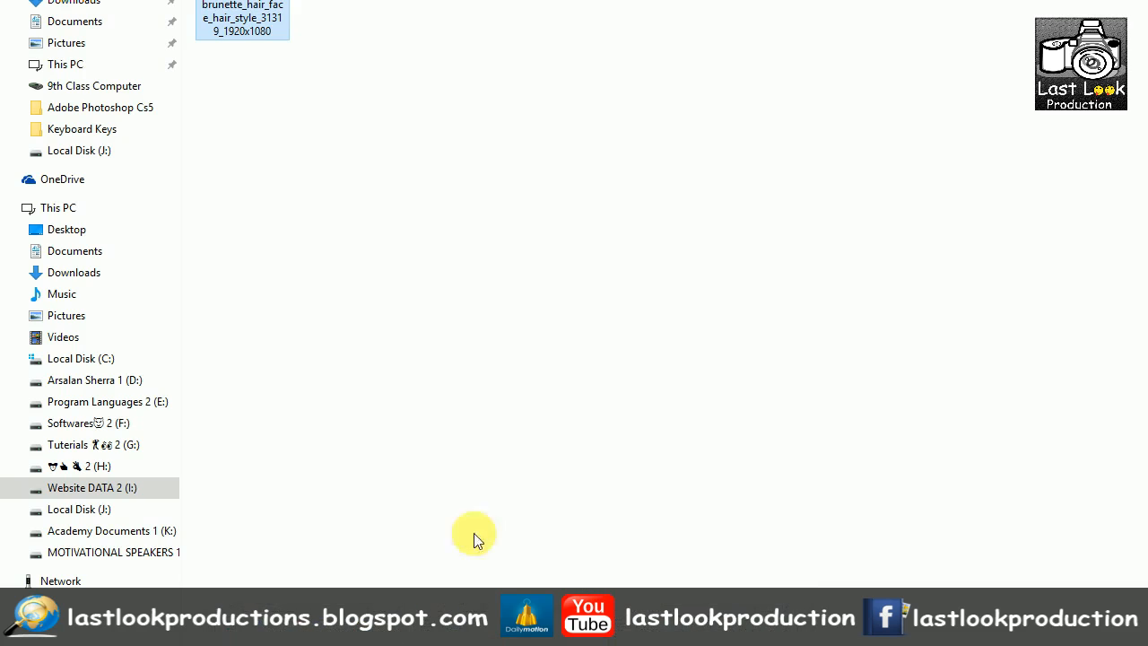
{"action": "left_click_drag", "start_coordinate": [248, 18], "coordinate": [477, 383]}
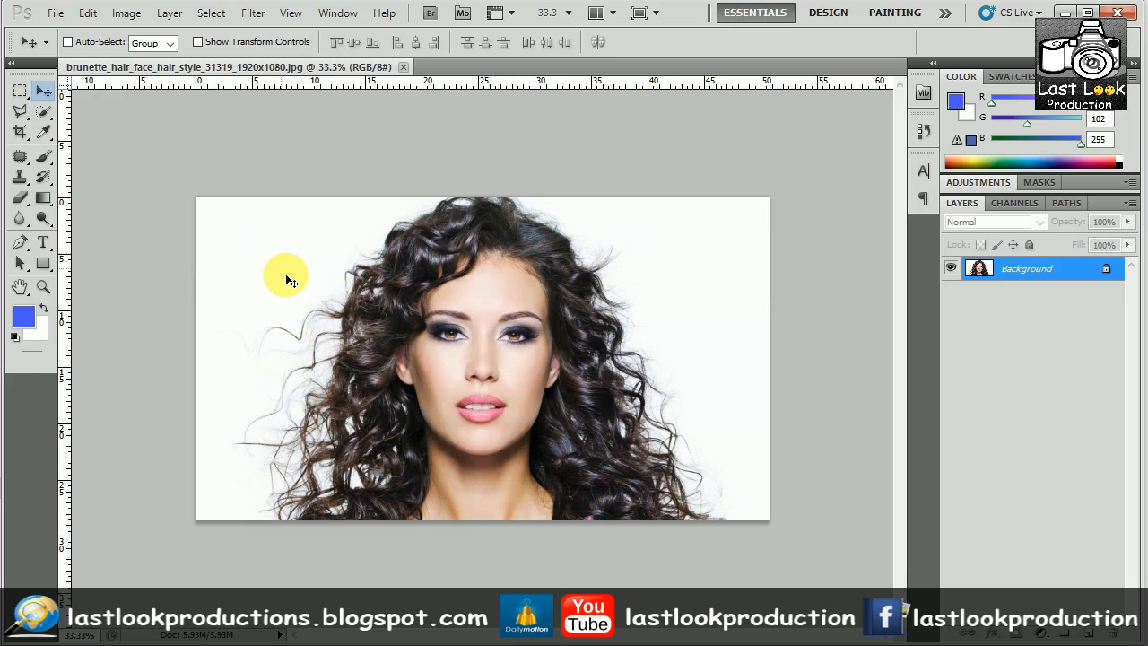
- Select the woman together with her hair using the Quick Selection tool
{"action": "key", "text": "z"}
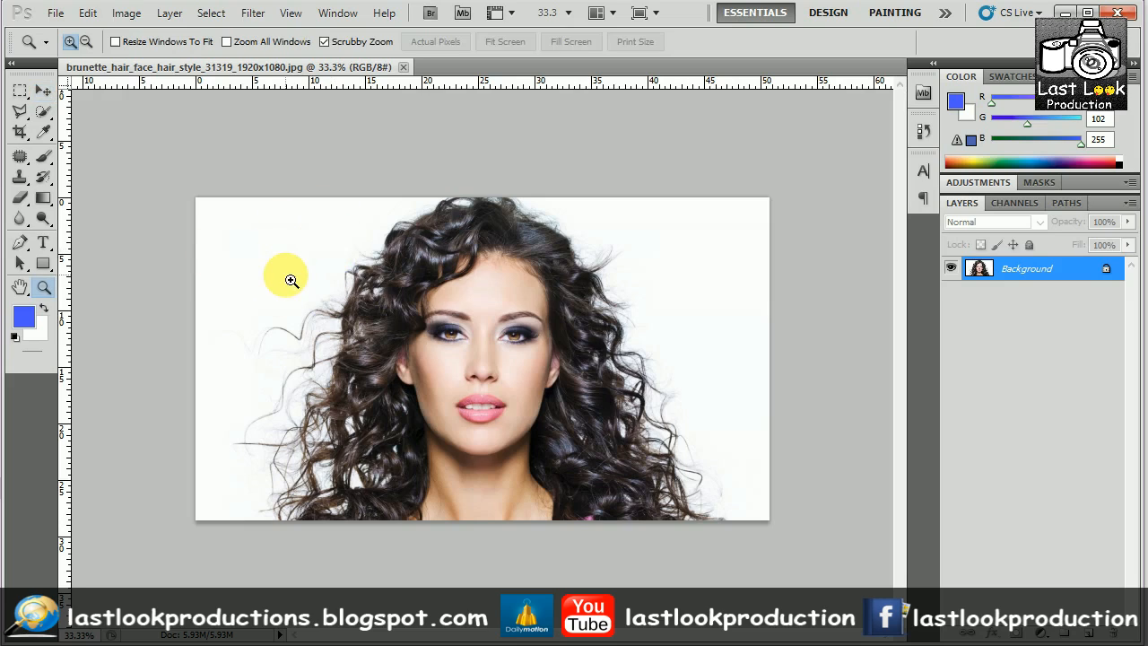
{"action": "left_click_drag", "start_coordinate": [293, 284], "coordinate": [290, 269]}
{"action": "left_click_drag", "start_coordinate": [294, 320], "coordinate": [310, 619]}
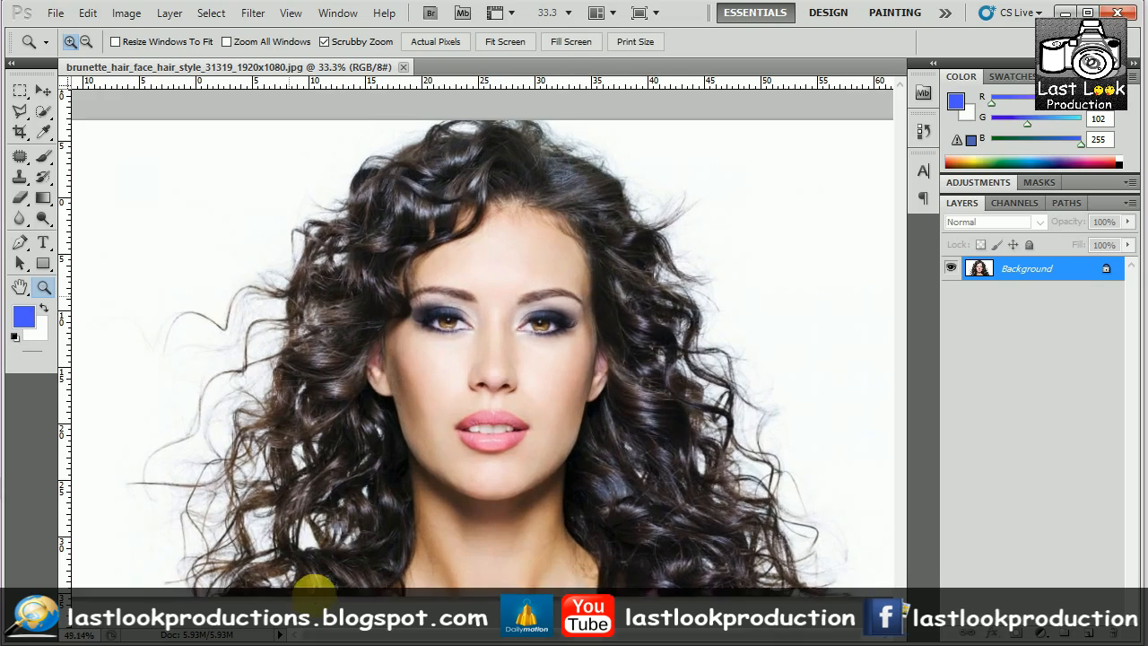
{"action": "left_click", "coordinate": [44, 93]}
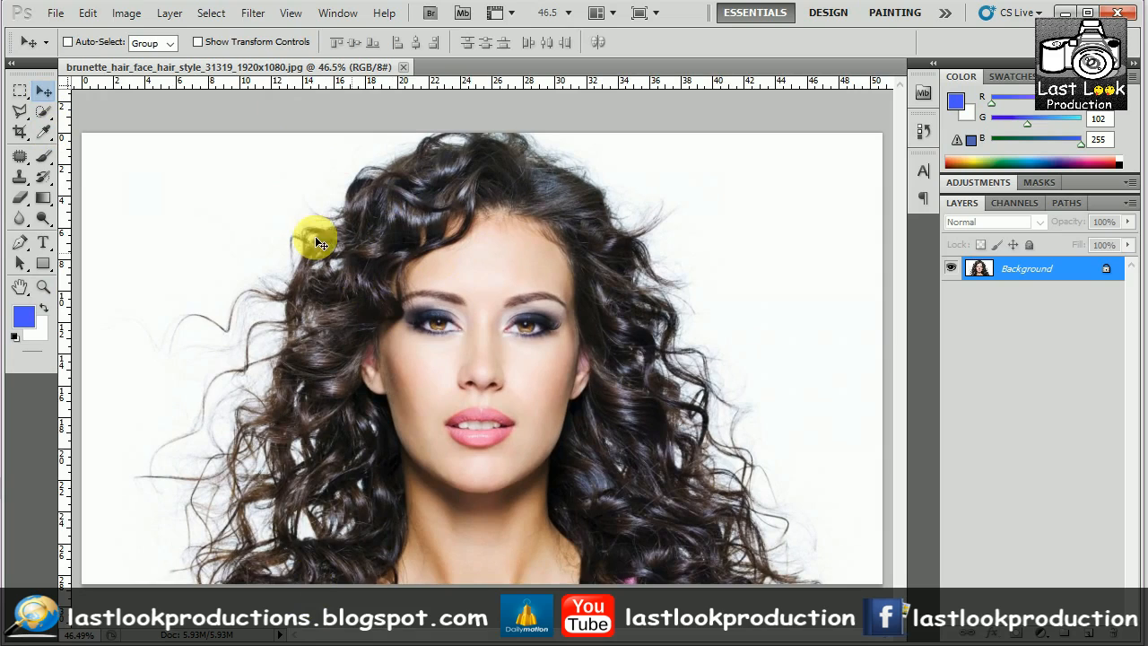
{"action": "left_click", "coordinate": [43, 111]}
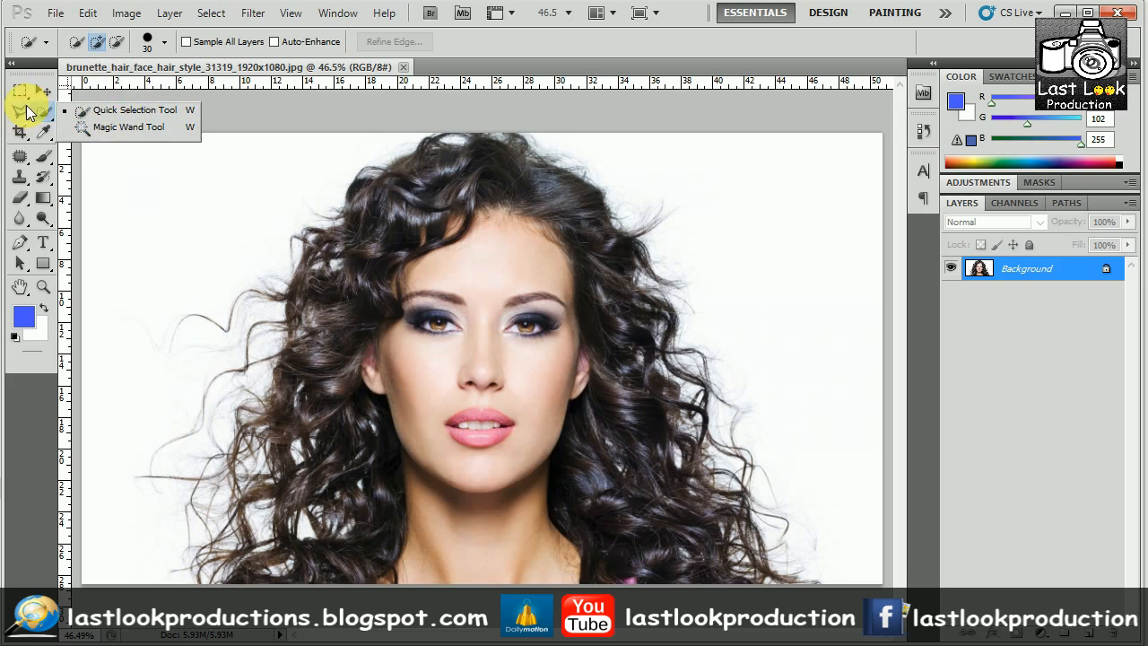
{"action": "left_click", "coordinate": [25, 112]}
{"action": "left_click", "coordinate": [21, 112]}
{"action": "left_click", "coordinate": [64, 91]}
{"action": "left_click", "coordinate": [46, 113]}
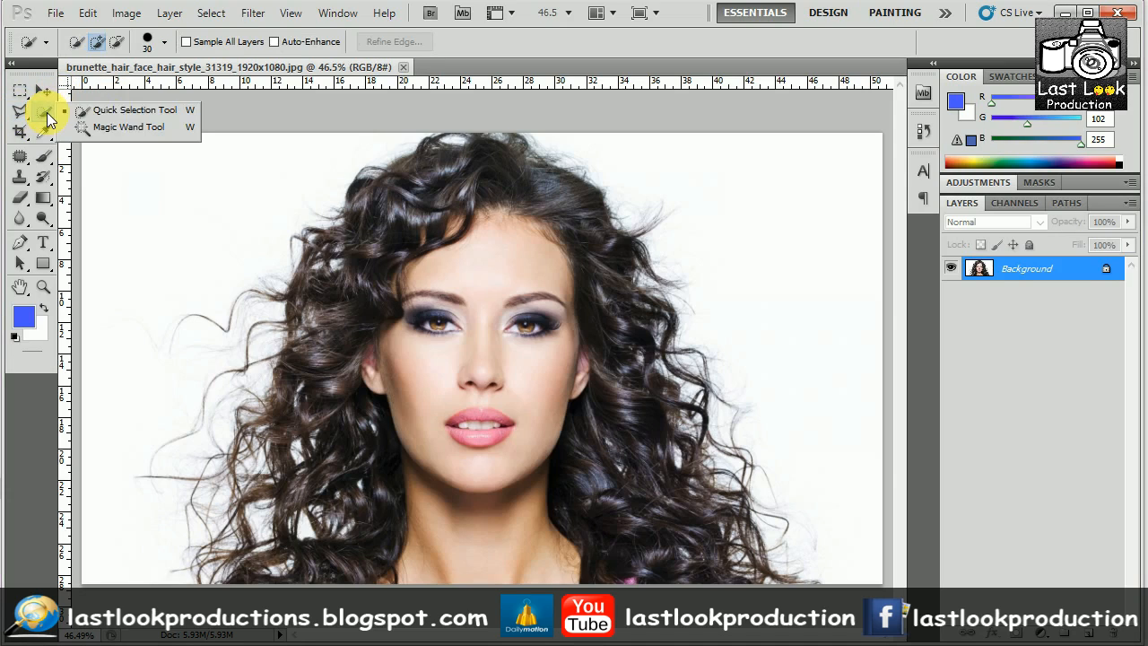
{"action": "left_click", "coordinate": [136, 107]}
{"action": "mouse_move", "coordinate": [327, 246]}
{"action": "left_mouse_down"}
{"action": "mouse_move", "coordinate": [442, 189]}
{"action": "mouse_move", "coordinate": [470, 197]}
{"action": "mouse_move", "coordinate": [484, 597]}
{"action": "mouse_move", "coordinate": [542, 395]}
{"action": "mouse_move", "coordinate": [629, 469]}
{"action": "mouse_move", "coordinate": [696, 580]}
{"action": "mouse_move", "coordinate": [536, 427]}
{"action": "mouse_move", "coordinate": [407, 473]}
{"action": "mouse_move", "coordinate": [317, 576]}
{"action": "mouse_move", "coordinate": [403, 246]}
{"action": "mouse_move", "coordinate": [435, 214]}
{"action": "mouse_move", "coordinate": [544, 225]}
{"action": "mouse_move", "coordinate": [552, 284]}
{"action": "left_mouse_up"}
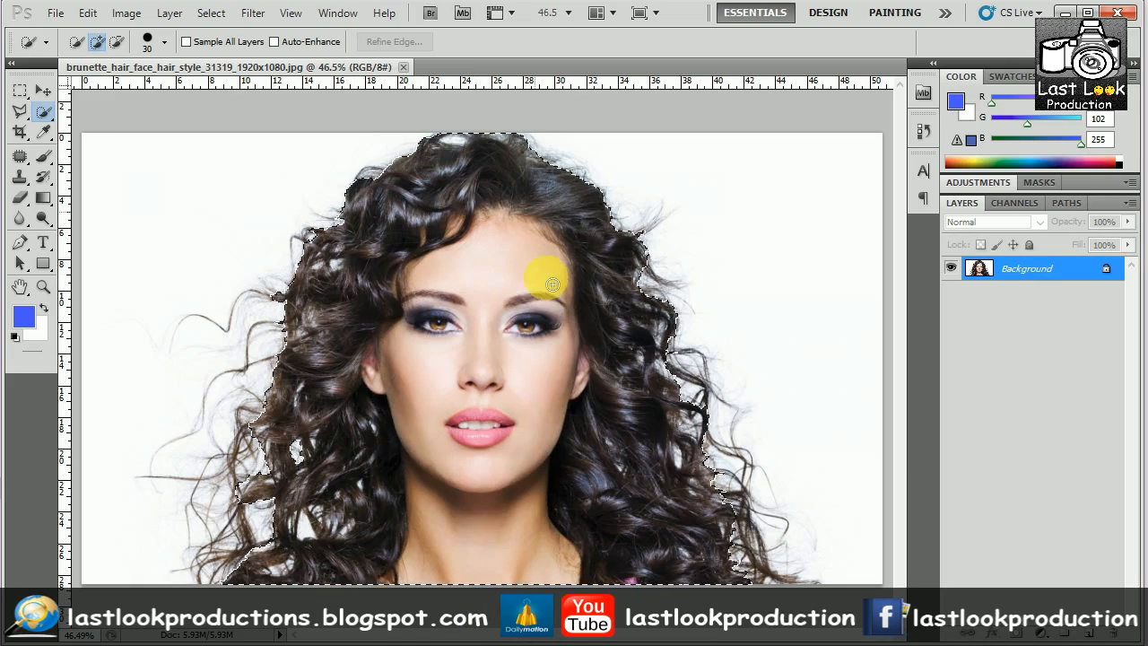
- Subtract the outer curls on both sides and above the head from the selection, leaving the face, neck and inner hair selected
{"action": "right_click", "coordinate": [41, 110]}
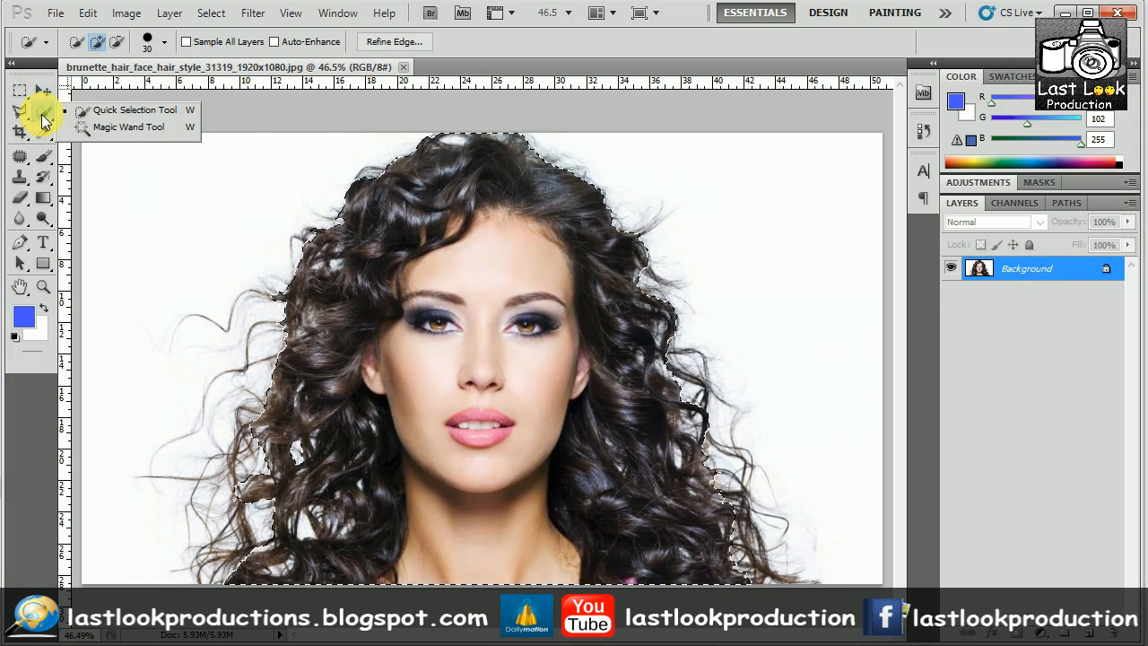
{"action": "left_click", "coordinate": [117, 42]}
{"action": "mouse_move", "coordinate": [397, 149]}
{"action": "left_mouse_down"}
{"action": "mouse_move", "coordinate": [337, 264]}
{"action": "mouse_move", "coordinate": [328, 245]}
{"action": "mouse_move", "coordinate": [314, 269]}
{"action": "mouse_move", "coordinate": [296, 248]}
{"action": "mouse_move", "coordinate": [313, 254]}
{"action": "mouse_move", "coordinate": [369, 211]}
{"action": "mouse_move", "coordinate": [325, 267]}
{"action": "mouse_move", "coordinate": [348, 263]}
{"action": "mouse_move", "coordinate": [338, 304]}
{"action": "mouse_move", "coordinate": [330, 264]}
{"action": "mouse_move", "coordinate": [344, 268]}
{"action": "mouse_move", "coordinate": [298, 339]}
{"action": "mouse_move", "coordinate": [312, 366]}
{"action": "mouse_move", "coordinate": [274, 420]}
{"action": "mouse_move", "coordinate": [308, 468]}
{"action": "mouse_move", "coordinate": [309, 507]}
{"action": "mouse_move", "coordinate": [268, 496]}
{"action": "mouse_move", "coordinate": [252, 536]}
{"action": "mouse_move", "coordinate": [259, 433]}
{"action": "mouse_move", "coordinate": [260, 488]}
{"action": "mouse_move", "coordinate": [291, 432]}
{"action": "mouse_move", "coordinate": [255, 516]}
{"action": "mouse_move", "coordinate": [260, 601]}
{"action": "mouse_move", "coordinate": [308, 501]}
{"action": "mouse_move", "coordinate": [315, 578]}
{"action": "mouse_move", "coordinate": [337, 499]}
{"action": "mouse_move", "coordinate": [366, 496]}
{"action": "mouse_move", "coordinate": [343, 523]}
{"action": "mouse_move", "coordinate": [353, 537]}
{"action": "mouse_move", "coordinate": [326, 501]}
{"action": "mouse_move", "coordinate": [333, 551]}
{"action": "mouse_move", "coordinate": [316, 513]}
{"action": "mouse_move", "coordinate": [314, 443]}
{"action": "left_mouse_up"}
{"action": "mouse_move", "coordinate": [316, 317]}
{"action": "left_mouse_down"}
{"action": "mouse_move", "coordinate": [321, 264]}
{"action": "mouse_move", "coordinate": [370, 145]}
{"action": "mouse_move", "coordinate": [422, 171]}
{"action": "mouse_move", "coordinate": [412, 146]}
{"action": "mouse_move", "coordinate": [526, 143]}
{"action": "mouse_move", "coordinate": [476, 144]}
{"action": "mouse_move", "coordinate": [551, 152]}
{"action": "mouse_move", "coordinate": [628, 220]}
{"action": "left_mouse_up"}
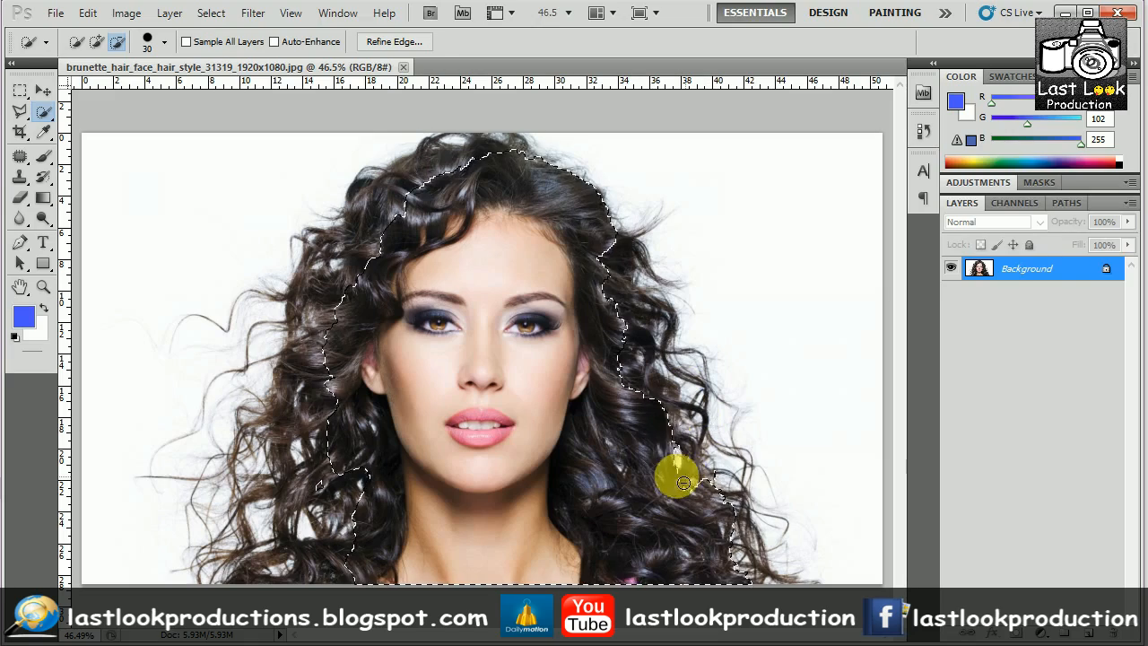
{"action": "left_click_drag", "start_coordinate": [678, 478], "coordinate": [723, 495]}
{"action": "key", "text": "ctrl+d"}
{"action": "key", "text": "ctrl+z"}
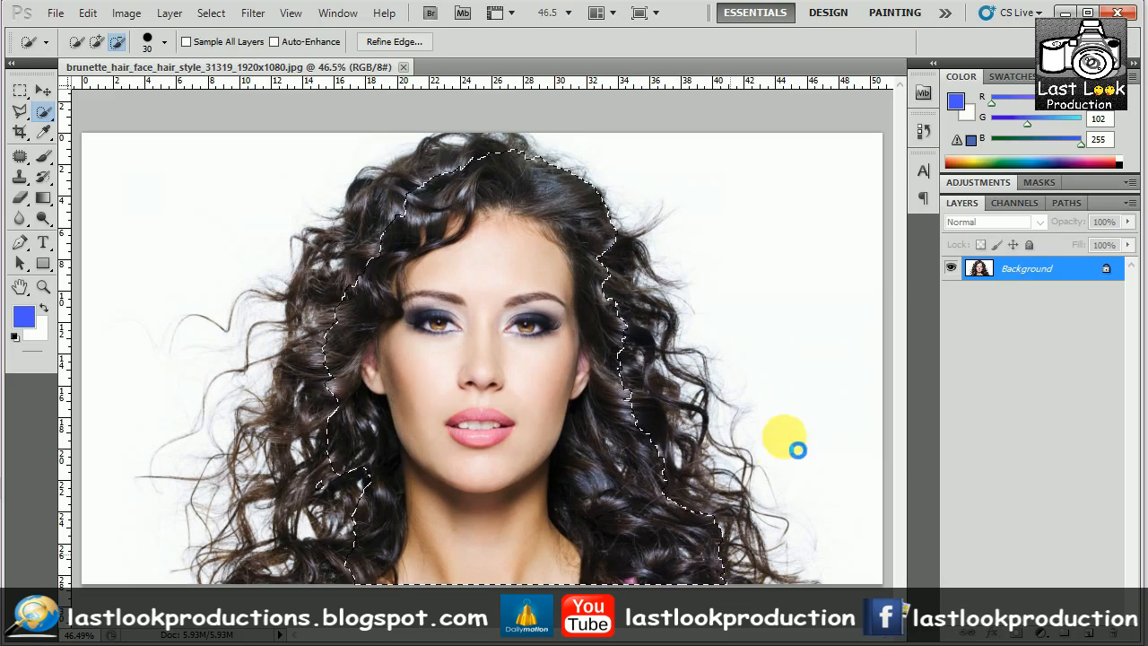
{"action": "key", "text": "ctrl+d"}
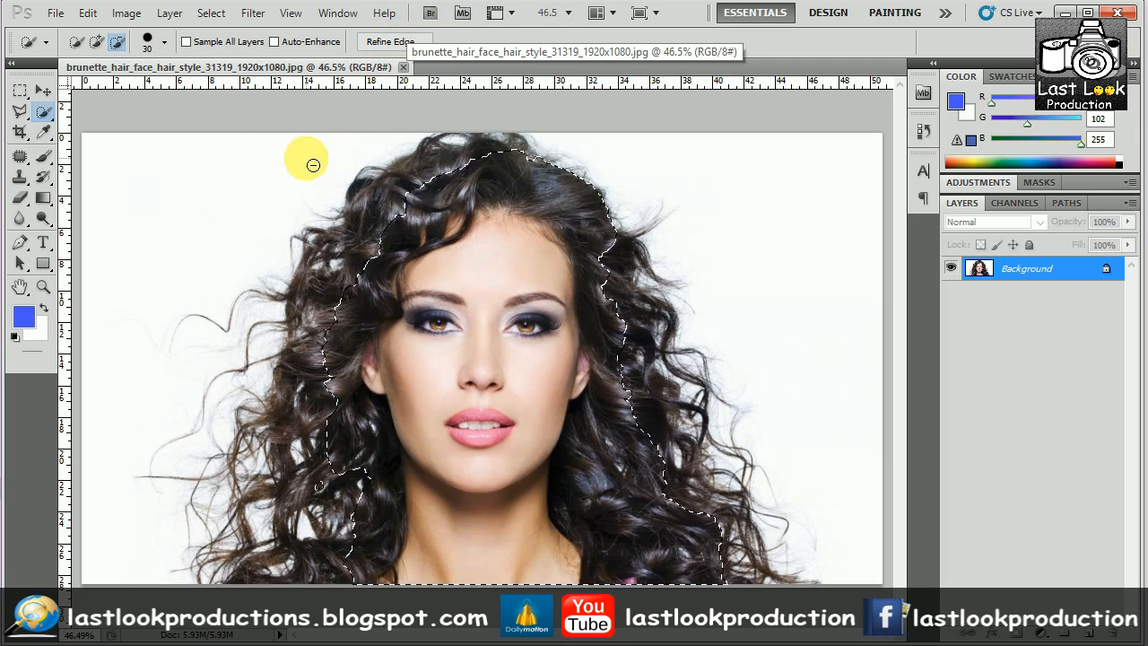
{"action": "right_click", "coordinate": [275, 157]}
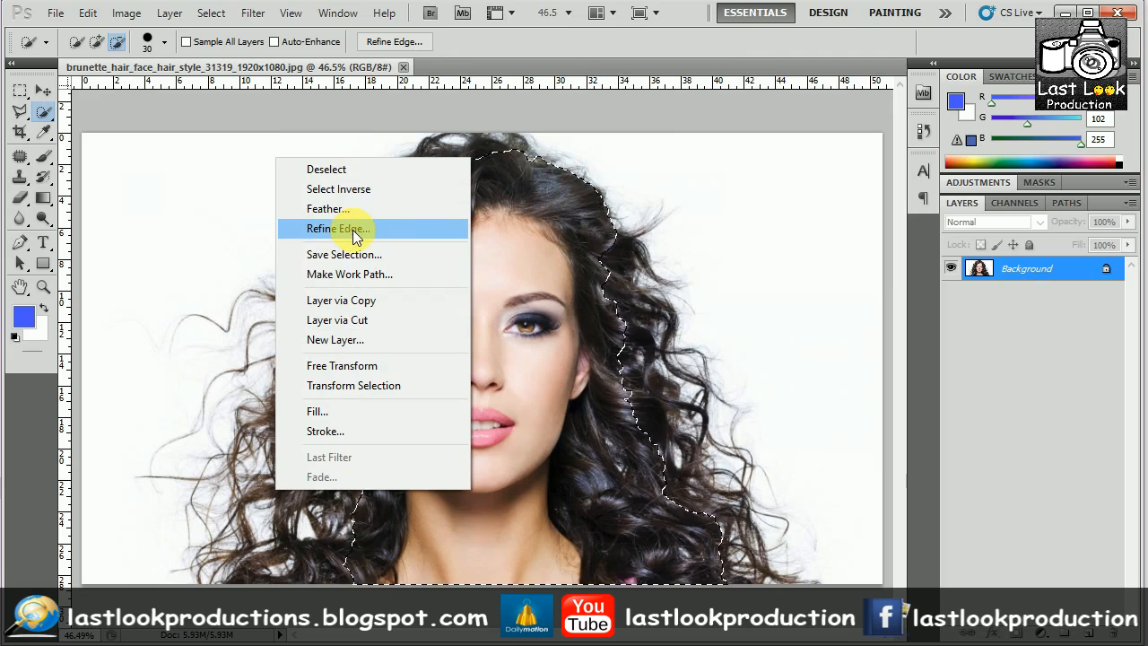
{"action": "left_click", "coordinate": [21, 97]}
{"action": "left_click", "coordinate": [21, 95]}
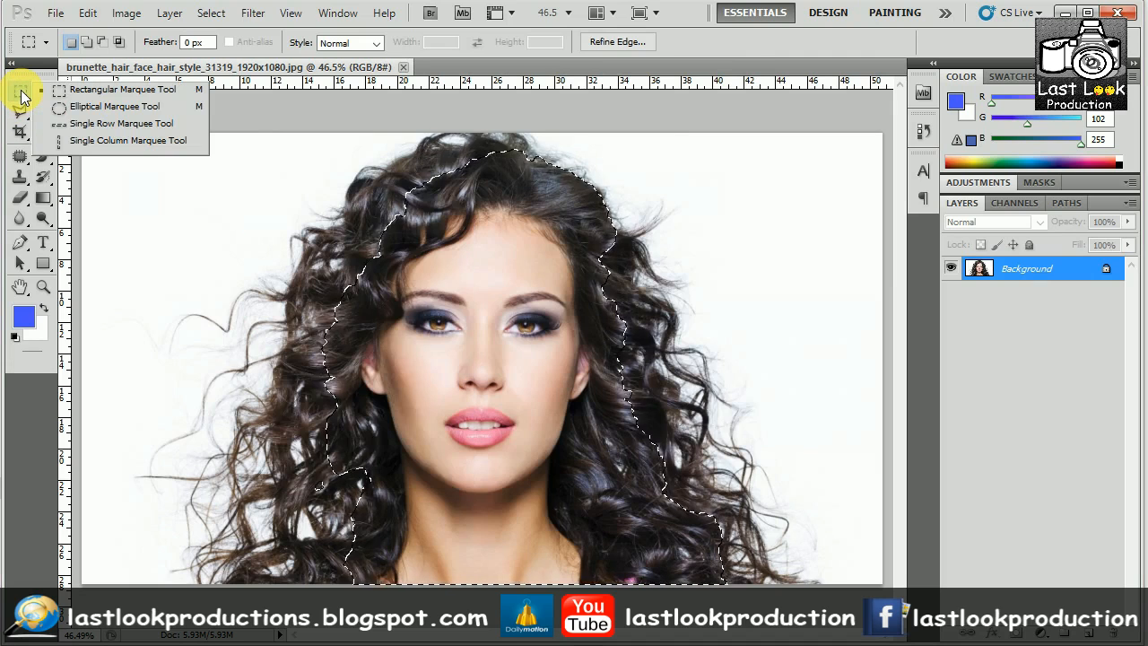
{"action": "key", "text": "ctrl+d"}
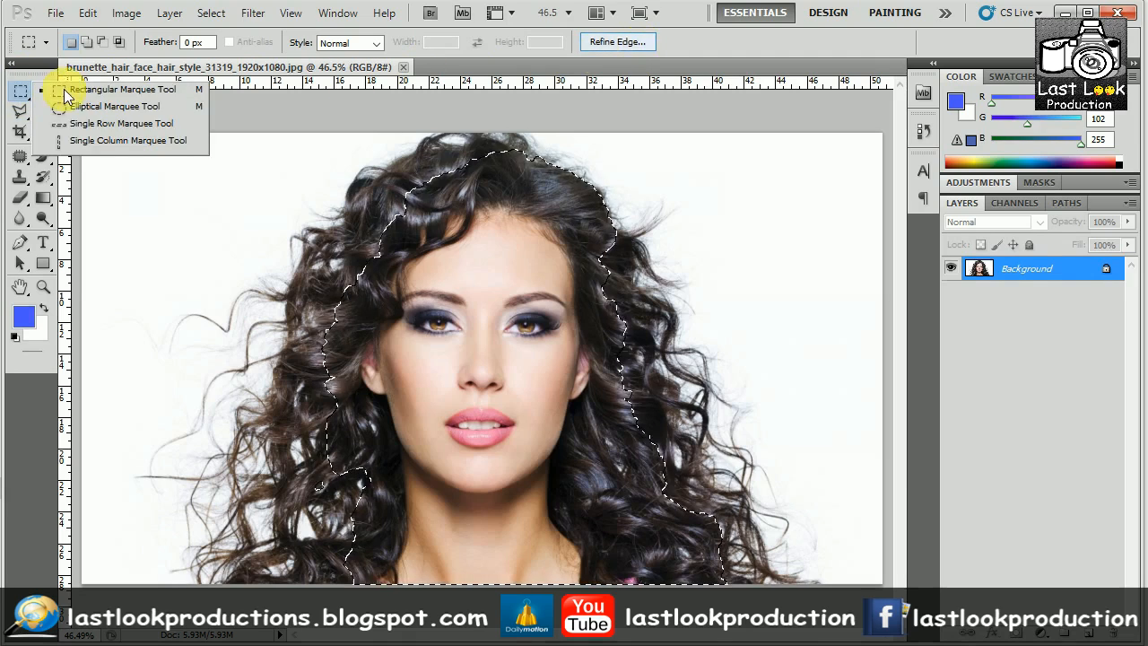
{"action": "left_click", "coordinate": [44, 95]}
{"action": "left_click", "coordinate": [43, 93]}
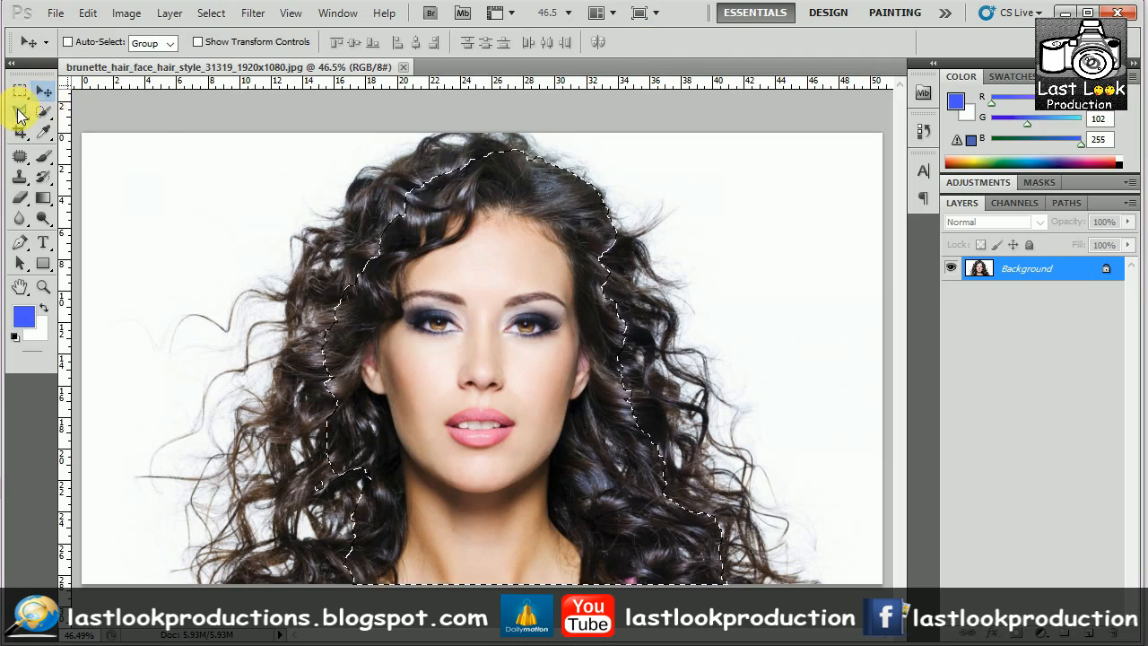
{"action": "left_click", "coordinate": [20, 112]}
{"action": "left_click", "coordinate": [44, 94]}
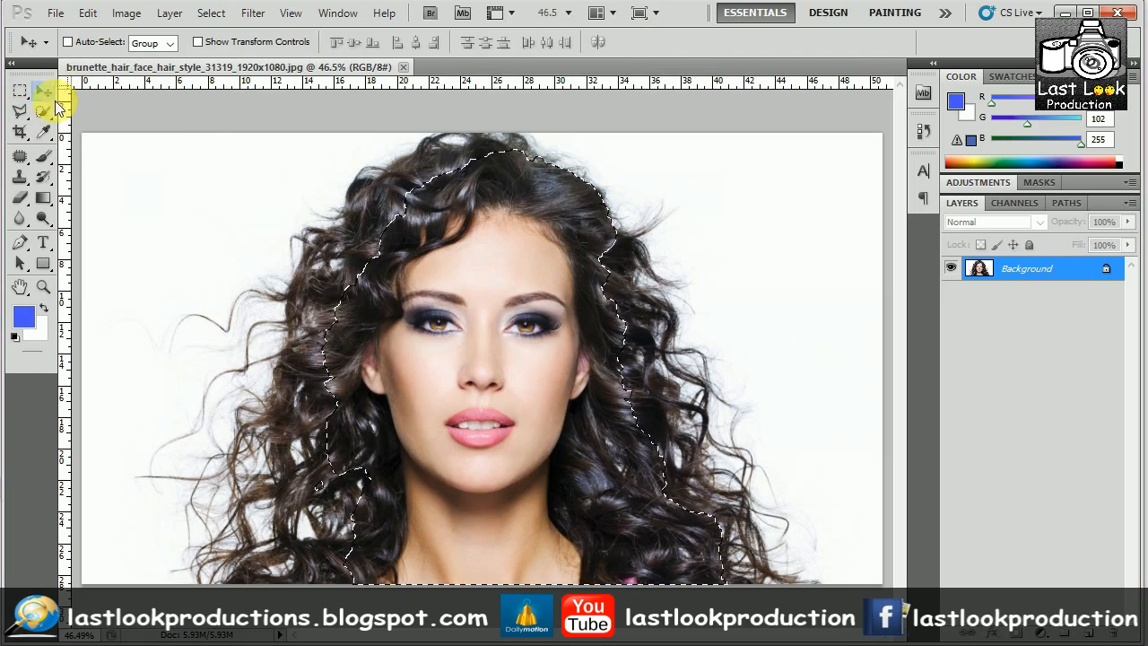
{"action": "left_click", "coordinate": [44, 113]}
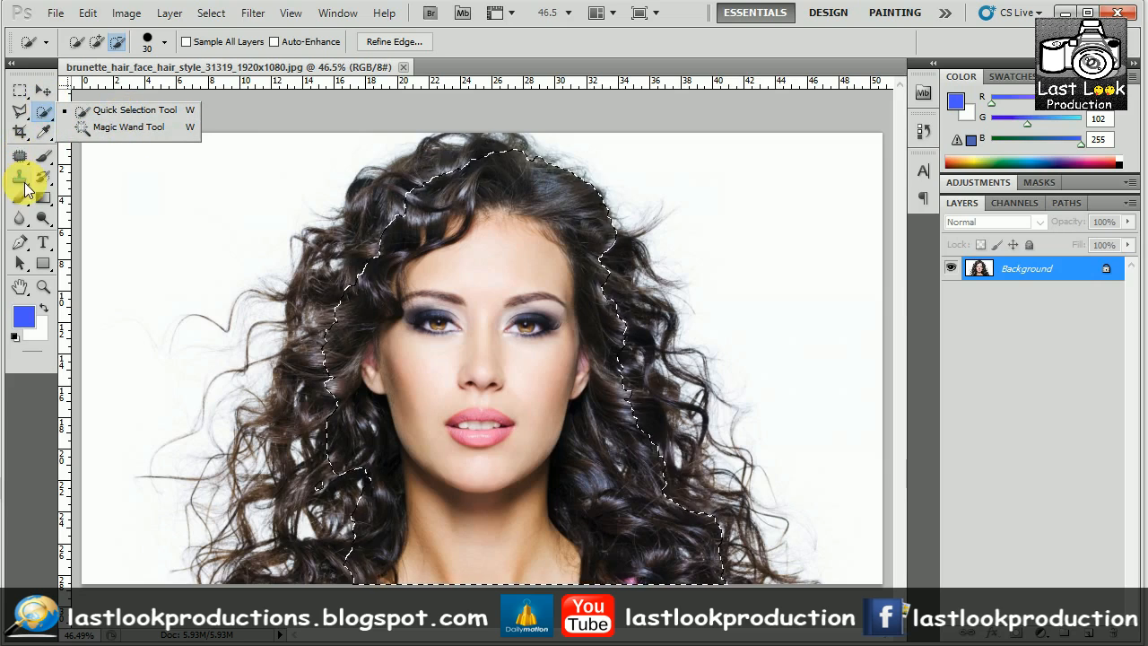
{"action": "left_click", "coordinate": [20, 113]}
{"action": "left_click", "coordinate": [22, 90]}
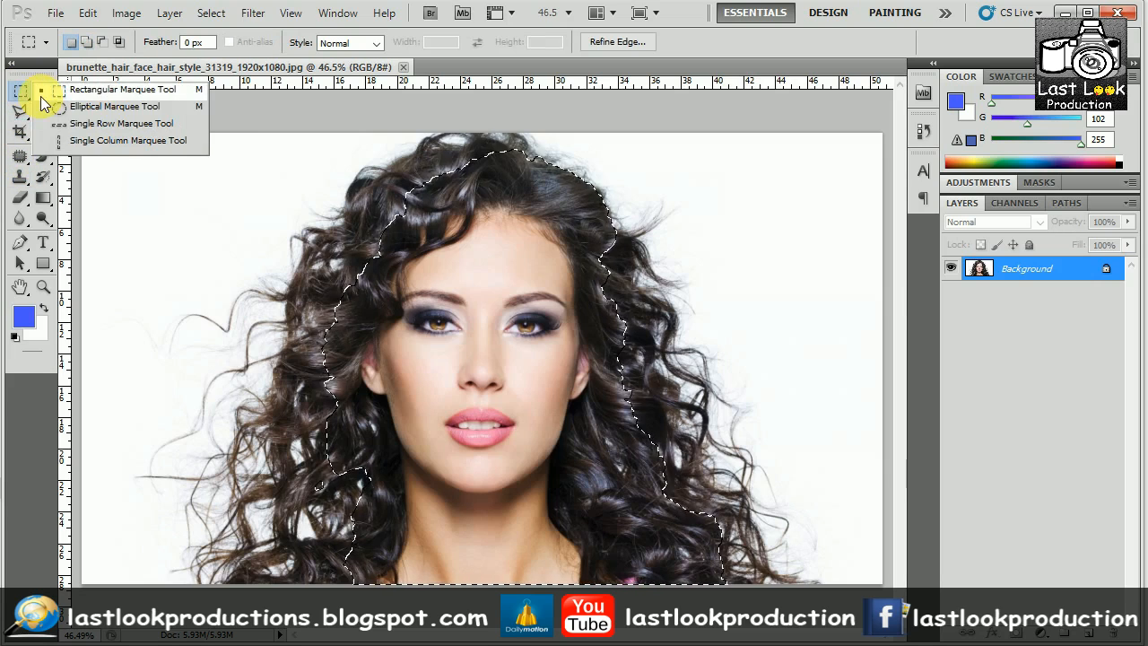
{"action": "left_click", "coordinate": [43, 176]}
{"action": "left_click", "coordinate": [45, 158]}
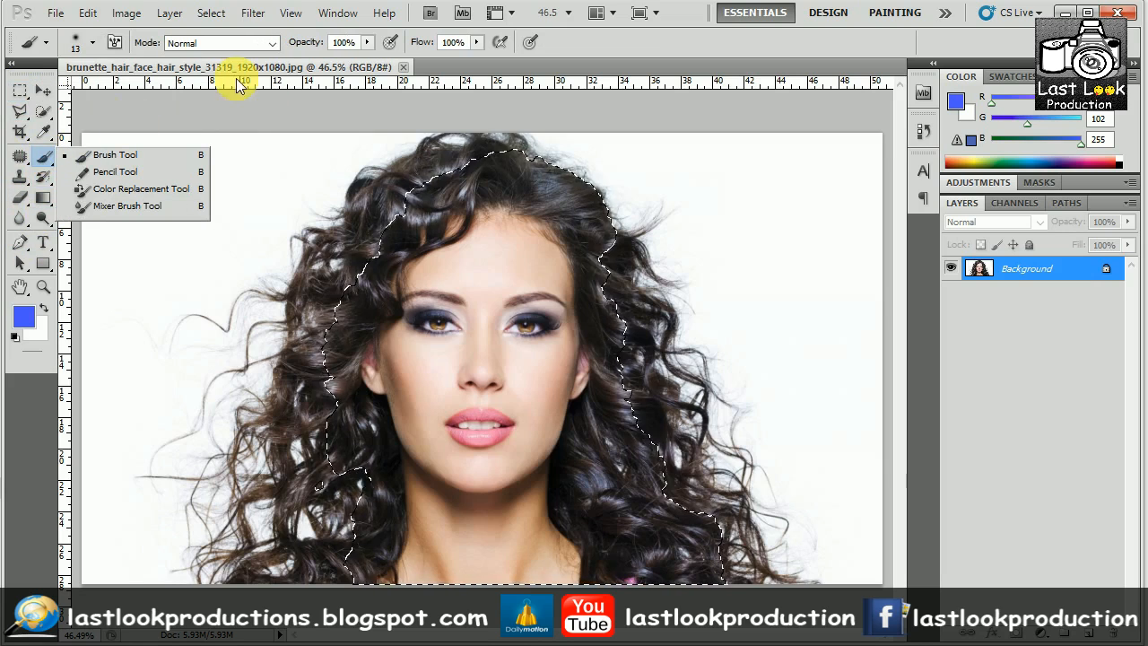
{"action": "left_click", "coordinate": [212, 13]}
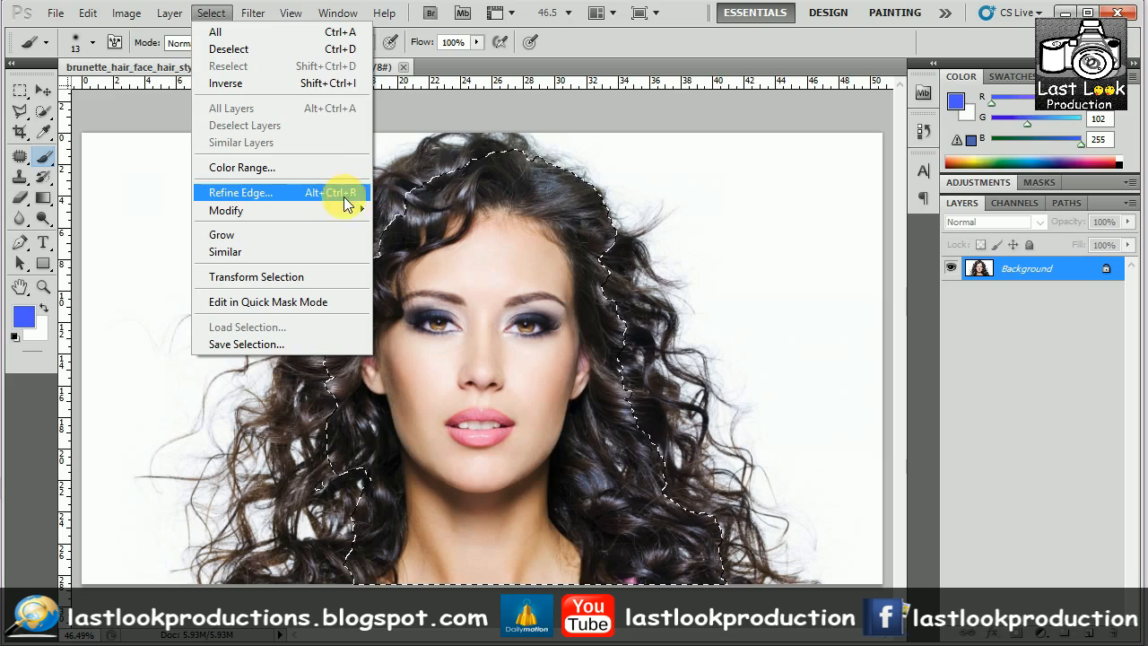
{"action": "right_click", "coordinate": [165, 144]}
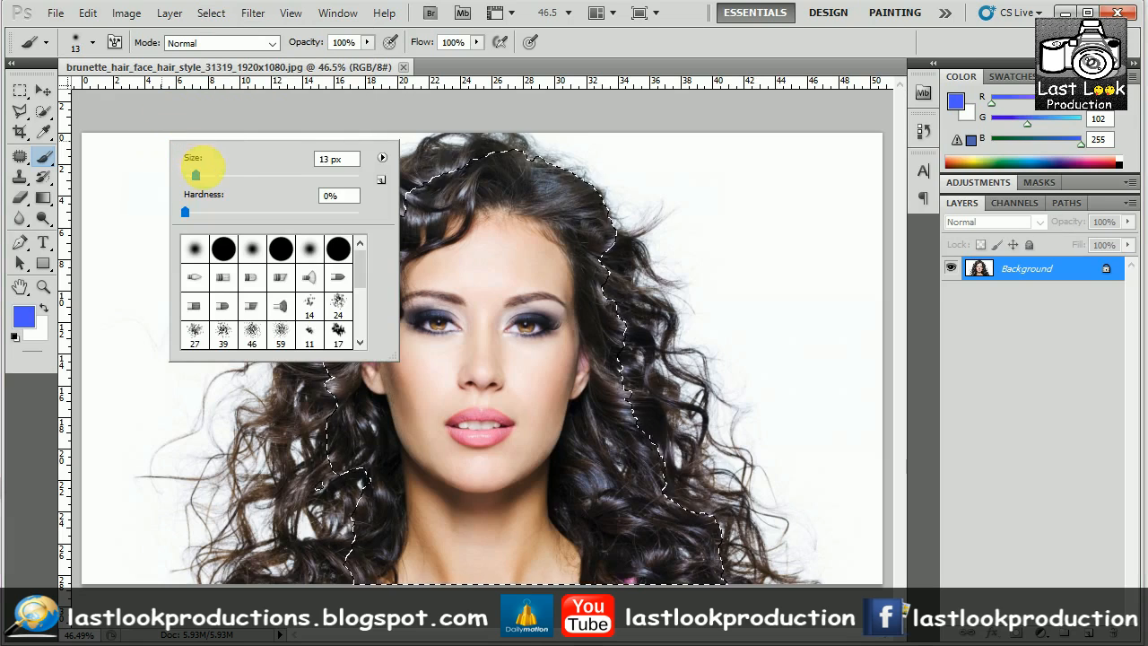
{"action": "right_click", "coordinate": [125, 155]}
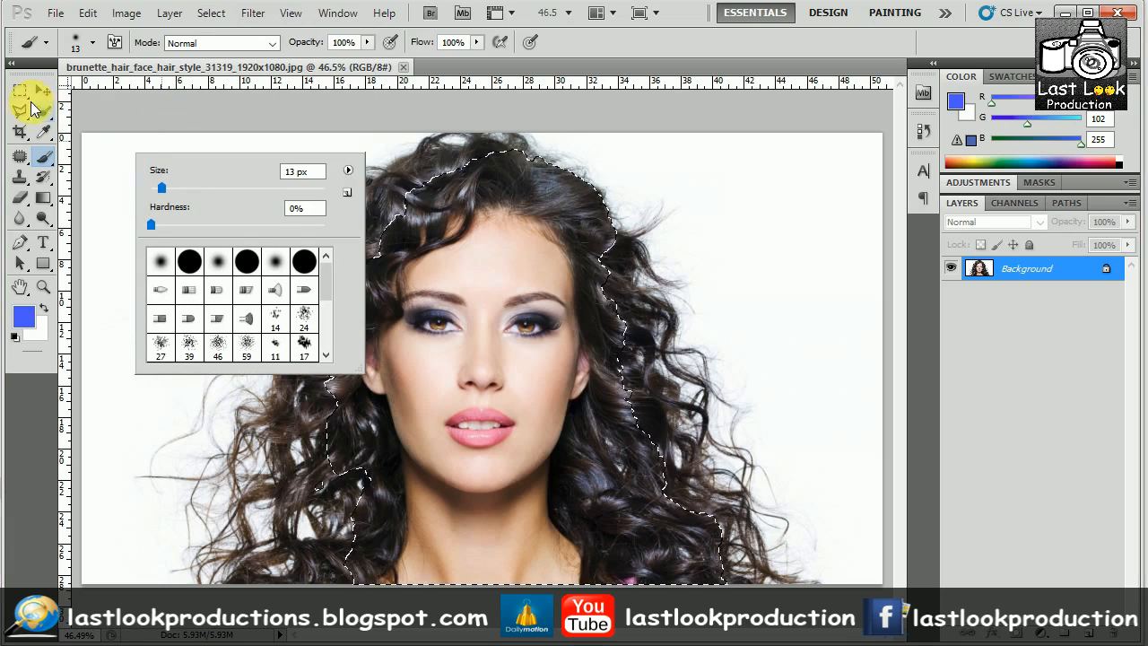
- Open Refine Edge for the selection with the Quick Selection tool active, and move the dialog clear of the screen edge
{"action": "left_click", "coordinate": [44, 111]}
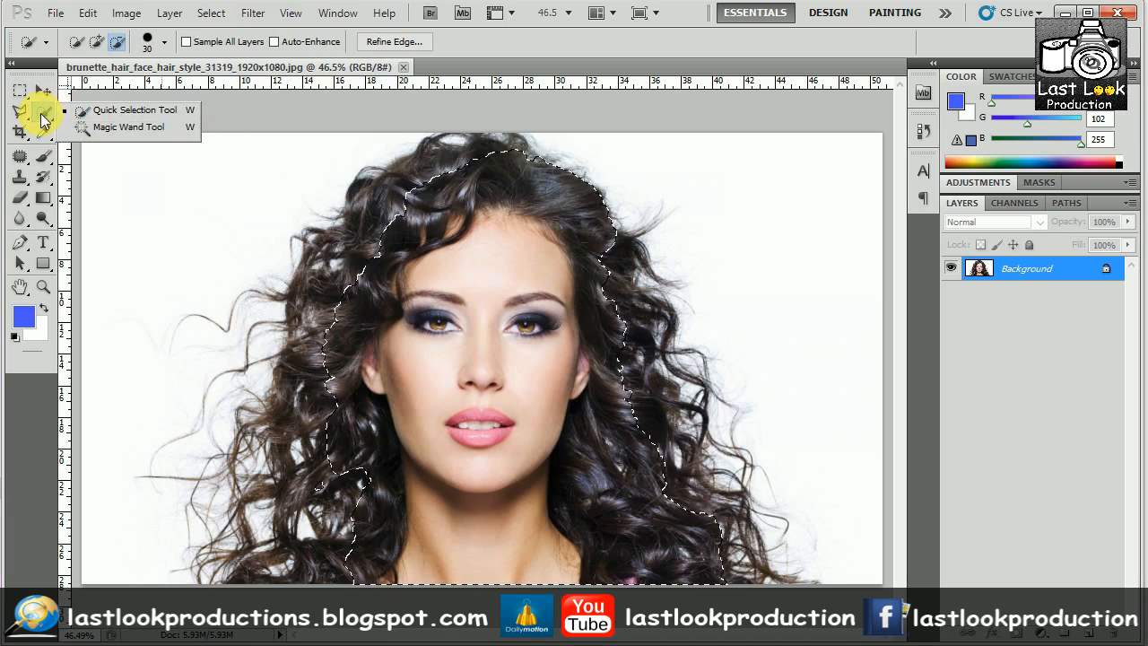
{"action": "left_click", "coordinate": [94, 110]}
{"action": "right_click", "coordinate": [239, 156]}
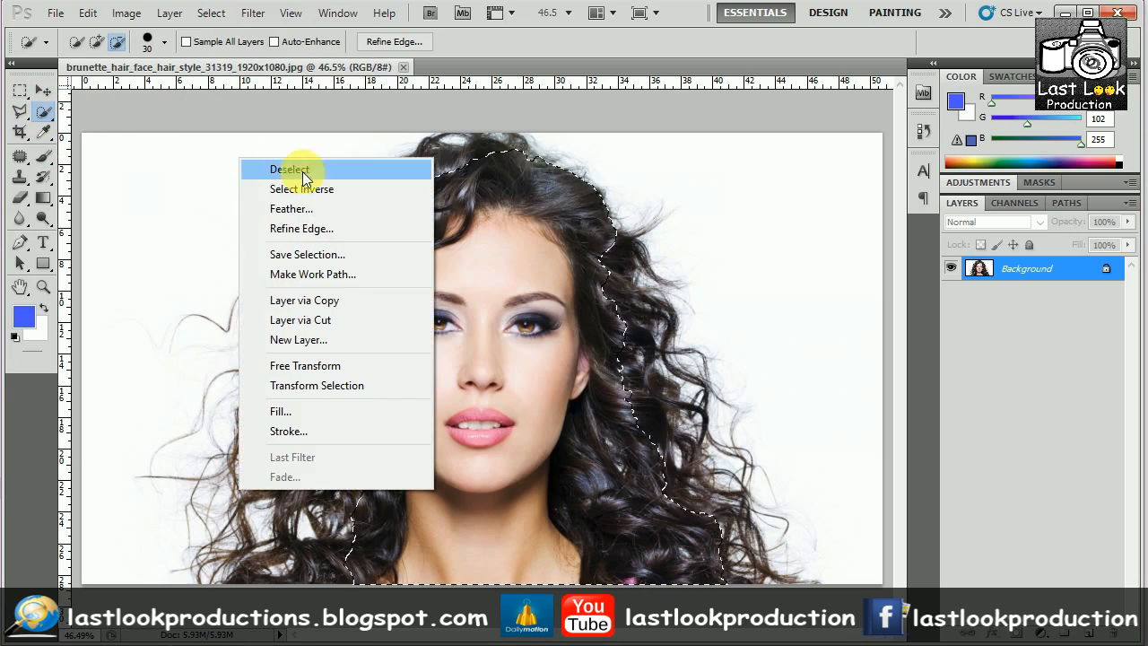
{"action": "left_click", "coordinate": [303, 229]}
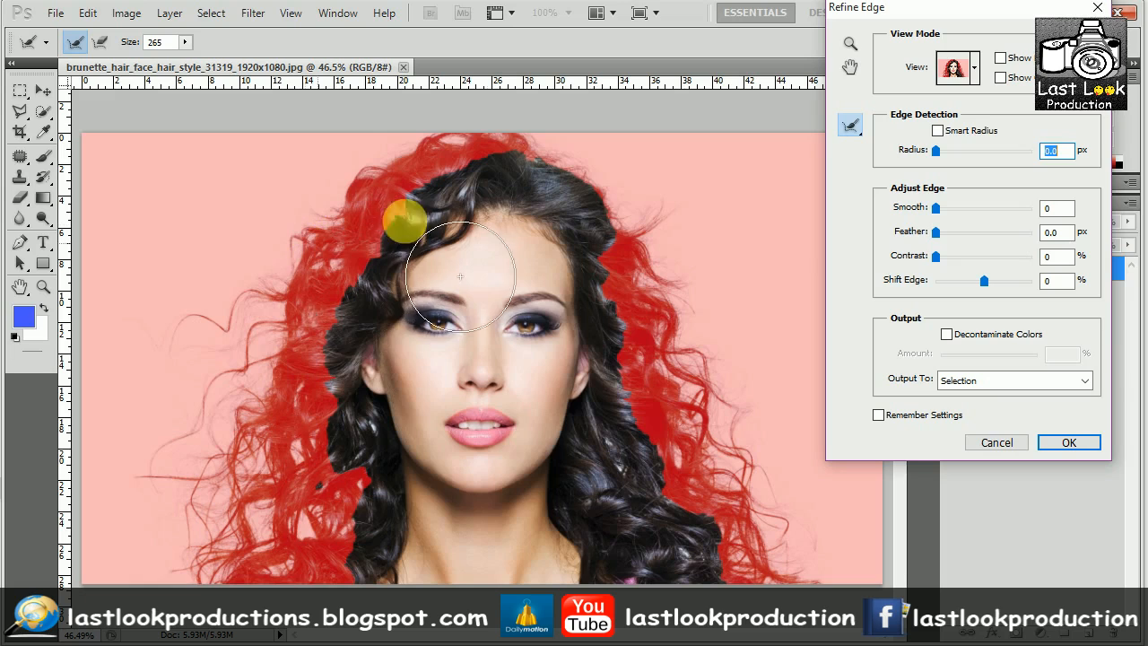
{"action": "left_click_drag", "start_coordinate": [943, 17], "coordinate": [875, 39]}
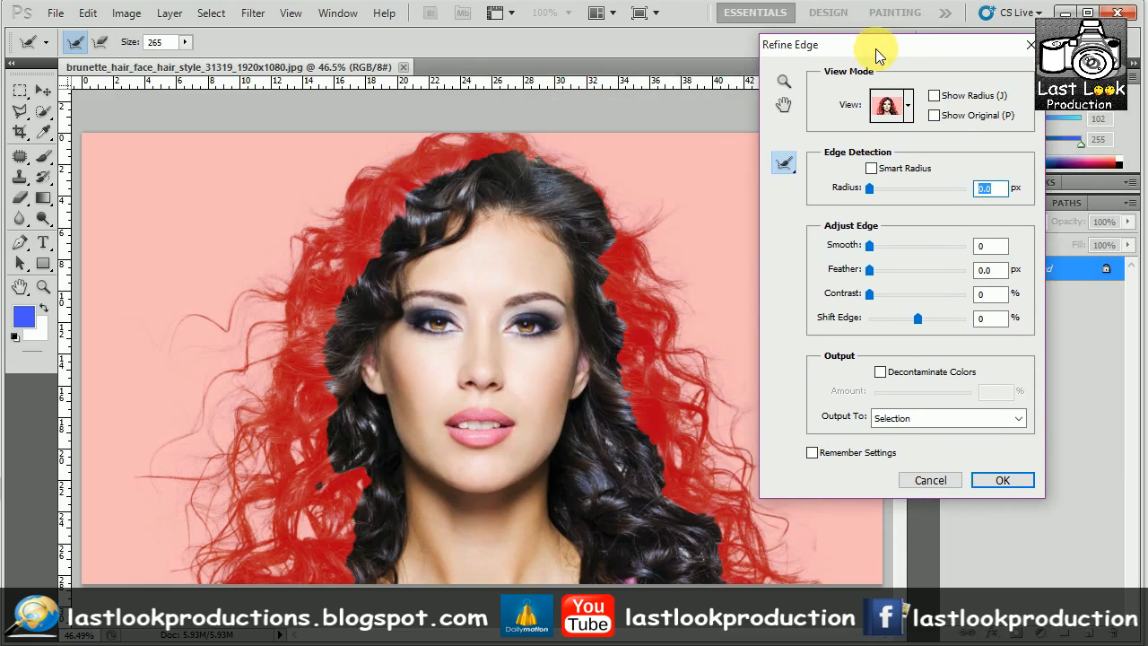
- Keep the Overlay view and turn on Smart Radius with an edge detection radius of 20 px
{"action": "left_click", "coordinate": [906, 107]}
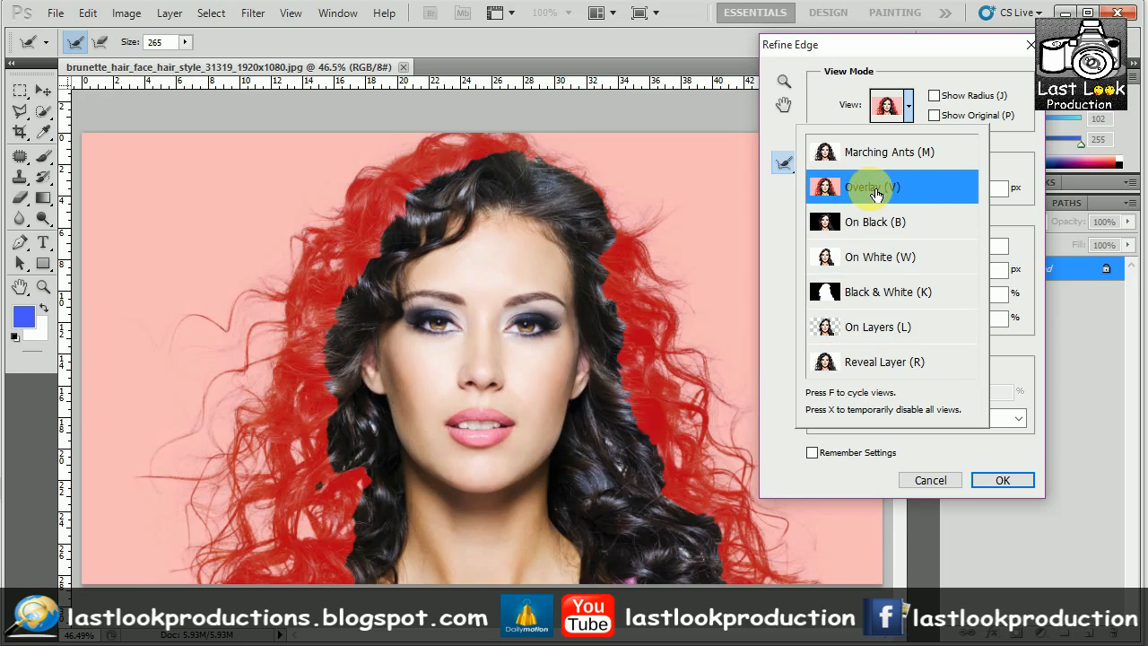
{"action": "left_click", "coordinate": [955, 66]}
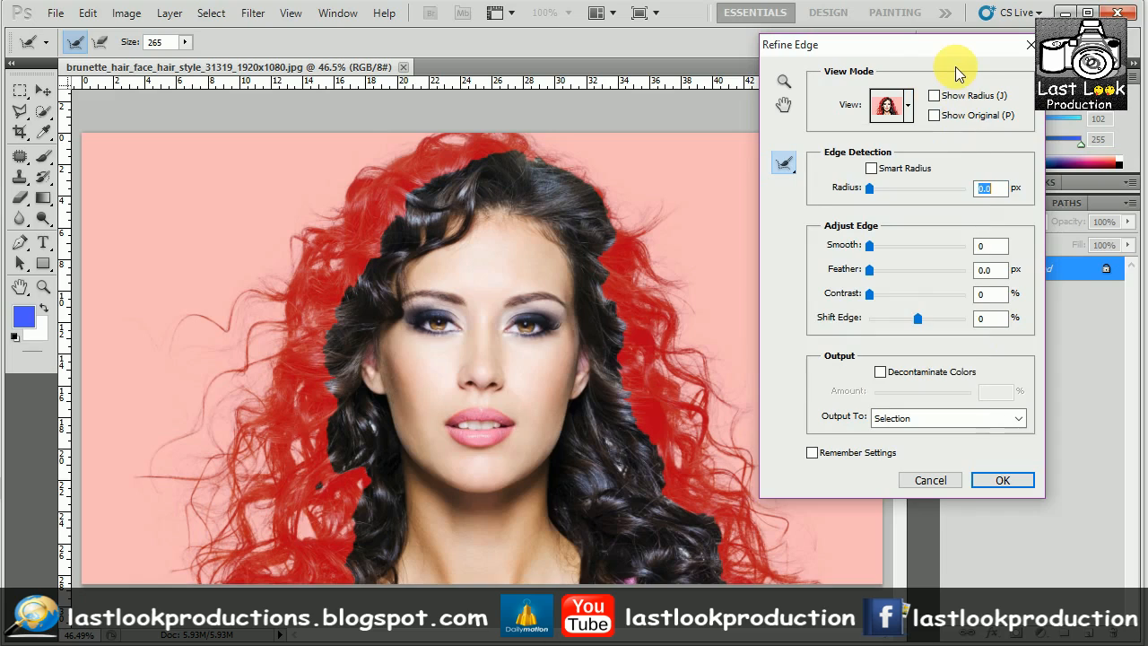
{"action": "left_click", "coordinate": [871, 171]}
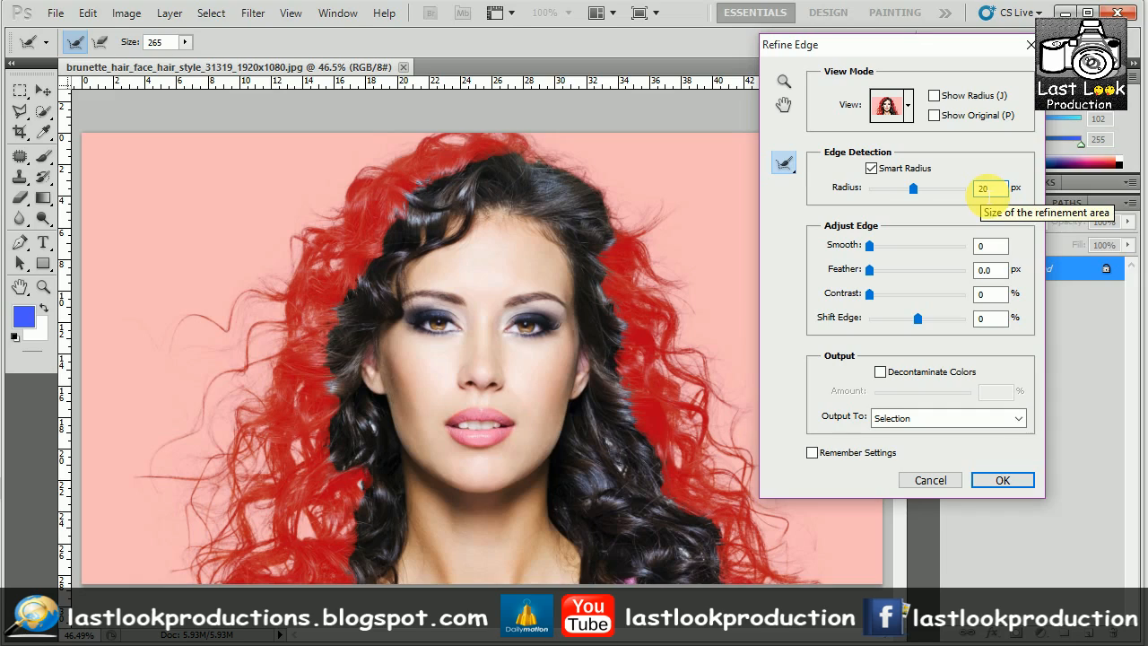
- Choose the Refine Radius tool and set its brush size to 152
{"action": "left_click", "coordinate": [788, 161]}
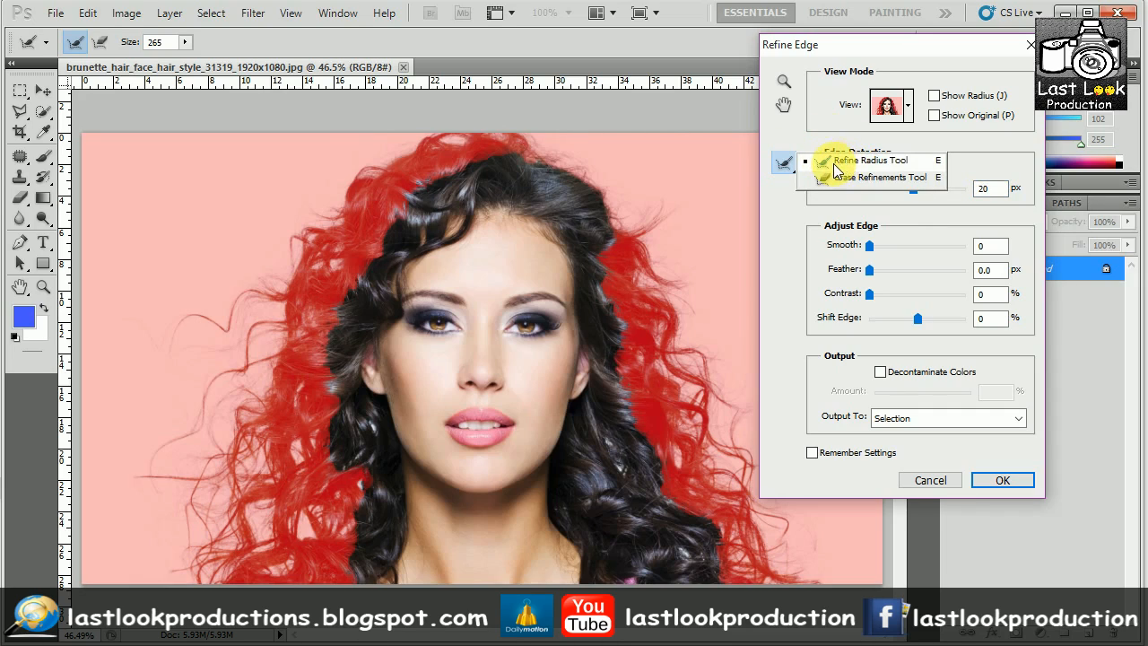
{"action": "left_click", "coordinate": [887, 165]}
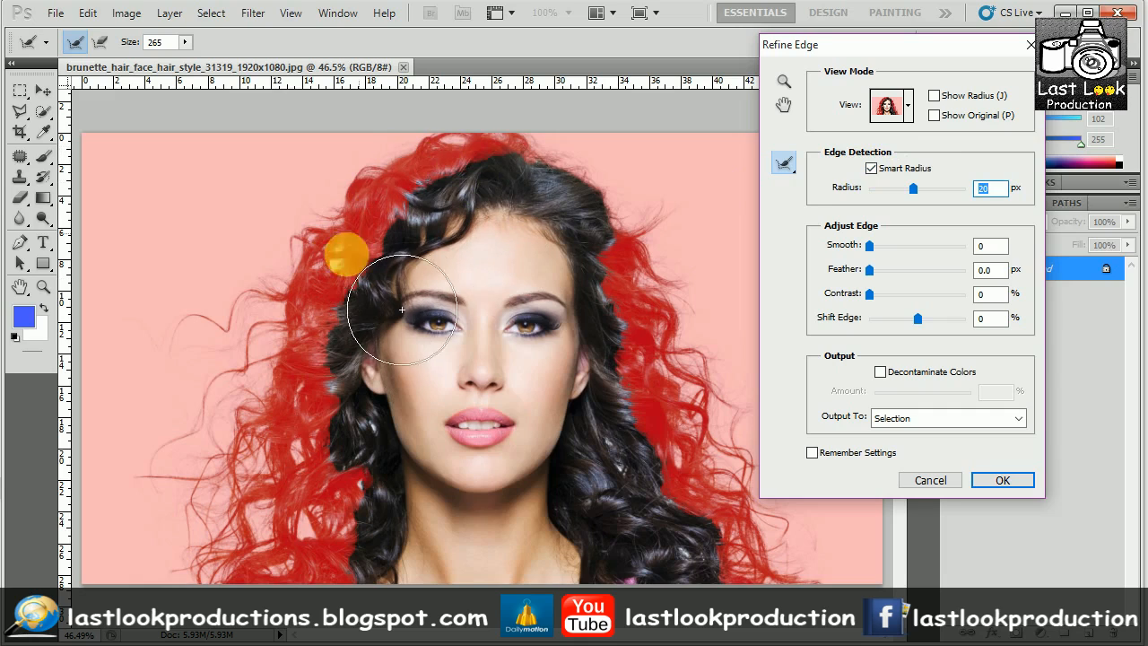
{"action": "left_click", "coordinate": [186, 42]}
{"action": "left_click_drag", "start_coordinate": [167, 60], "coordinate": [137, 55]}
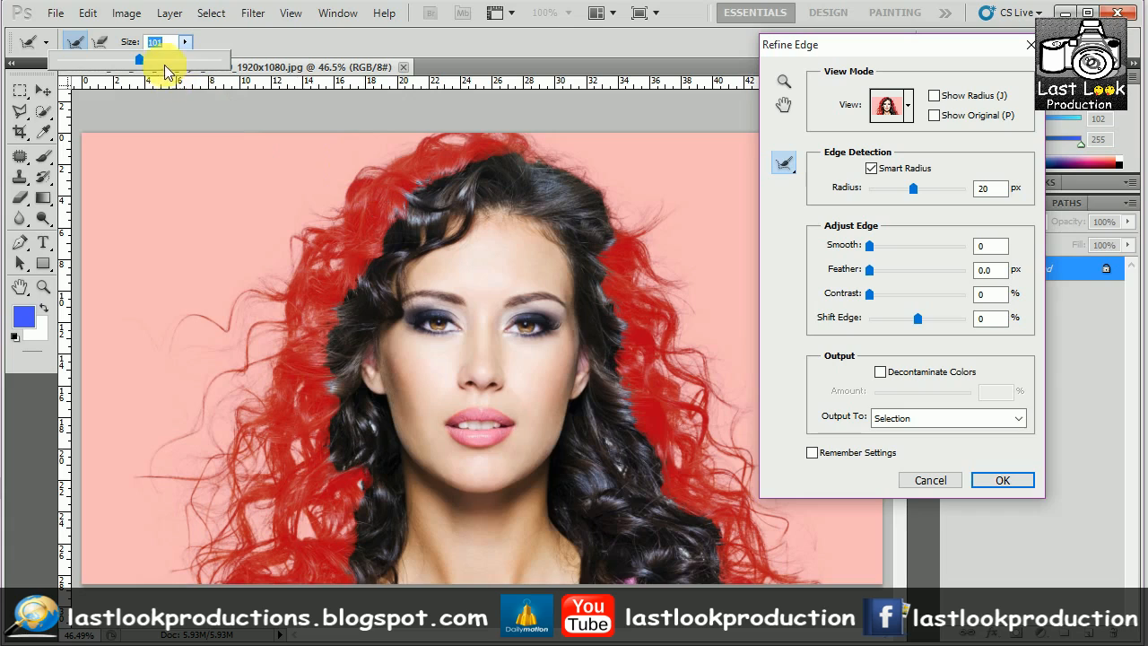
{"action": "left_click", "coordinate": [161, 60]}
{"action": "left_click", "coordinate": [261, 34]}
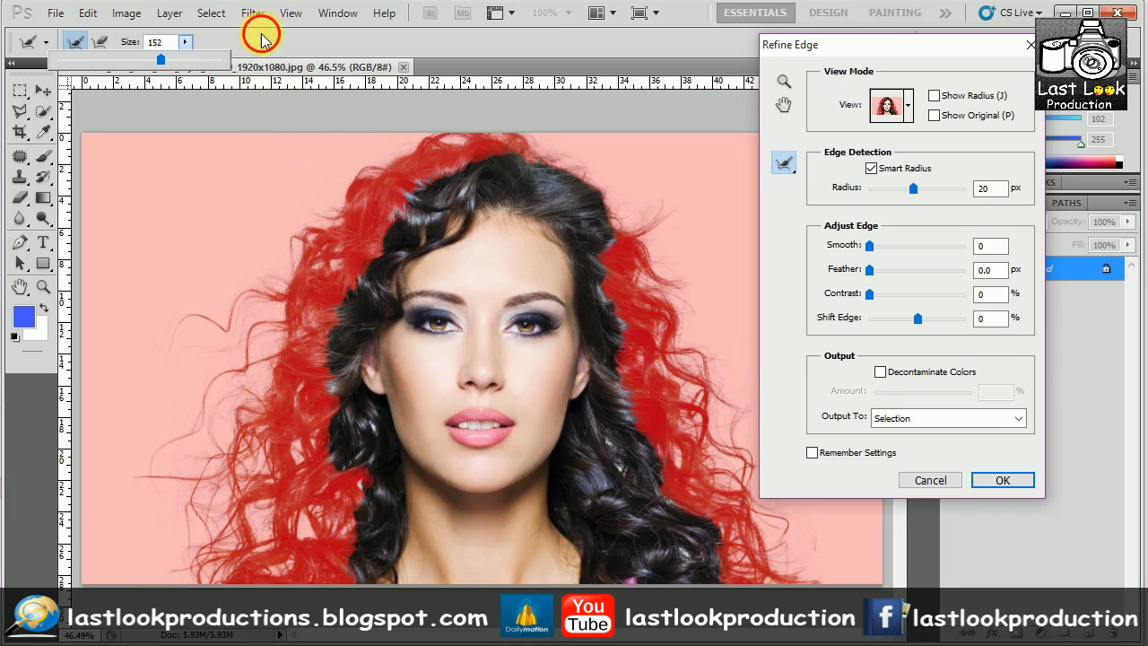
- Paint the Refine Radius brush over the outer curls and output the refined selection as a New Layer with Layer Mask
{"action": "mouse_move", "coordinate": [518, 182]}
{"action": "left_mouse_down"}
{"action": "mouse_move", "coordinate": [459, 182]}
{"action": "mouse_move", "coordinate": [401, 255]}
{"action": "mouse_move", "coordinate": [395, 235]}
{"action": "mouse_move", "coordinate": [353, 319]}
{"action": "mouse_move", "coordinate": [419, 278]}
{"action": "mouse_move", "coordinate": [387, 271]}
{"action": "mouse_move", "coordinate": [344, 288]}
{"action": "mouse_move", "coordinate": [334, 401]}
{"action": "mouse_move", "coordinate": [355, 371]}
{"action": "mouse_move", "coordinate": [399, 533]}
{"action": "mouse_move", "coordinate": [380, 576]}
{"action": "mouse_move", "coordinate": [366, 523]}
{"action": "mouse_move", "coordinate": [339, 508]}
{"action": "mouse_move", "coordinate": [293, 591]}
{"action": "mouse_move", "coordinate": [278, 560]}
{"action": "mouse_move", "coordinate": [232, 584]}
{"action": "mouse_move", "coordinate": [254, 567]}
{"action": "mouse_move", "coordinate": [174, 501]}
{"action": "mouse_move", "coordinate": [222, 532]}
{"action": "mouse_move", "coordinate": [239, 562]}
{"action": "mouse_move", "coordinate": [336, 434]}
{"action": "mouse_move", "coordinate": [336, 392]}
{"action": "mouse_move", "coordinate": [288, 385]}
{"action": "mouse_move", "coordinate": [223, 451]}
{"action": "mouse_move", "coordinate": [314, 377]}
{"action": "mouse_move", "coordinate": [253, 333]}
{"action": "mouse_move", "coordinate": [277, 325]}
{"action": "mouse_move", "coordinate": [218, 364]}
{"action": "mouse_move", "coordinate": [519, 182]}
{"action": "mouse_move", "coordinate": [597, 193]}
{"action": "mouse_move", "coordinate": [574, 181]}
{"action": "mouse_move", "coordinate": [624, 208]}
{"action": "mouse_move", "coordinate": [671, 312]}
{"action": "mouse_move", "coordinate": [694, 243]}
{"action": "mouse_move", "coordinate": [667, 432]}
{"action": "mouse_move", "coordinate": [665, 343]}
{"action": "mouse_move", "coordinate": [769, 480]}
{"action": "mouse_move", "coordinate": [736, 414]}
{"action": "mouse_move", "coordinate": [771, 536]}
{"action": "mouse_move", "coordinate": [762, 548]}
{"action": "mouse_move", "coordinate": [691, 493]}
{"action": "mouse_move", "coordinate": [704, 496]}
{"action": "mouse_move", "coordinate": [691, 598]}
{"action": "mouse_move", "coordinate": [803, 632]}
{"action": "mouse_move", "coordinate": [793, 562]}
{"action": "mouse_move", "coordinate": [837, 566]}
{"action": "mouse_move", "coordinate": [837, 602]}
{"action": "mouse_move", "coordinate": [799, 486]}
{"action": "mouse_move", "coordinate": [786, 525]}
{"action": "mouse_move", "coordinate": [769, 496]}
{"action": "mouse_move", "coordinate": [755, 412]}
{"action": "mouse_move", "coordinate": [798, 624]}
{"action": "mouse_move", "coordinate": [716, 478]}
{"action": "mouse_move", "coordinate": [762, 591]}
{"action": "mouse_move", "coordinate": [725, 526]}
{"action": "left_mouse_up"}
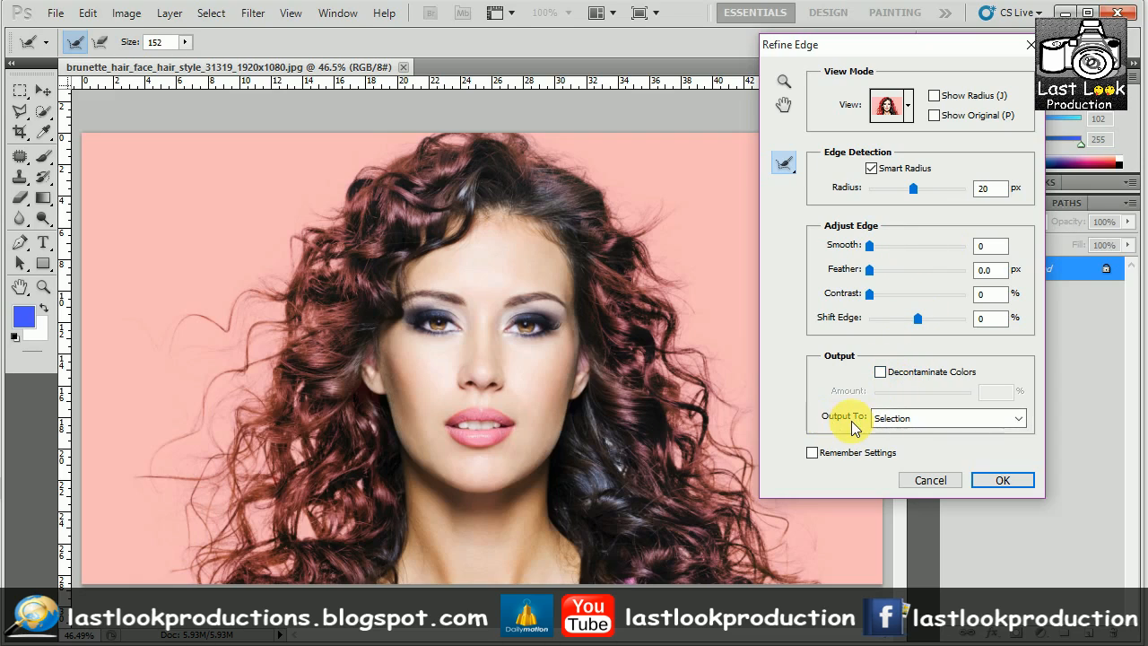
{"action": "left_click", "coordinate": [942, 420]}
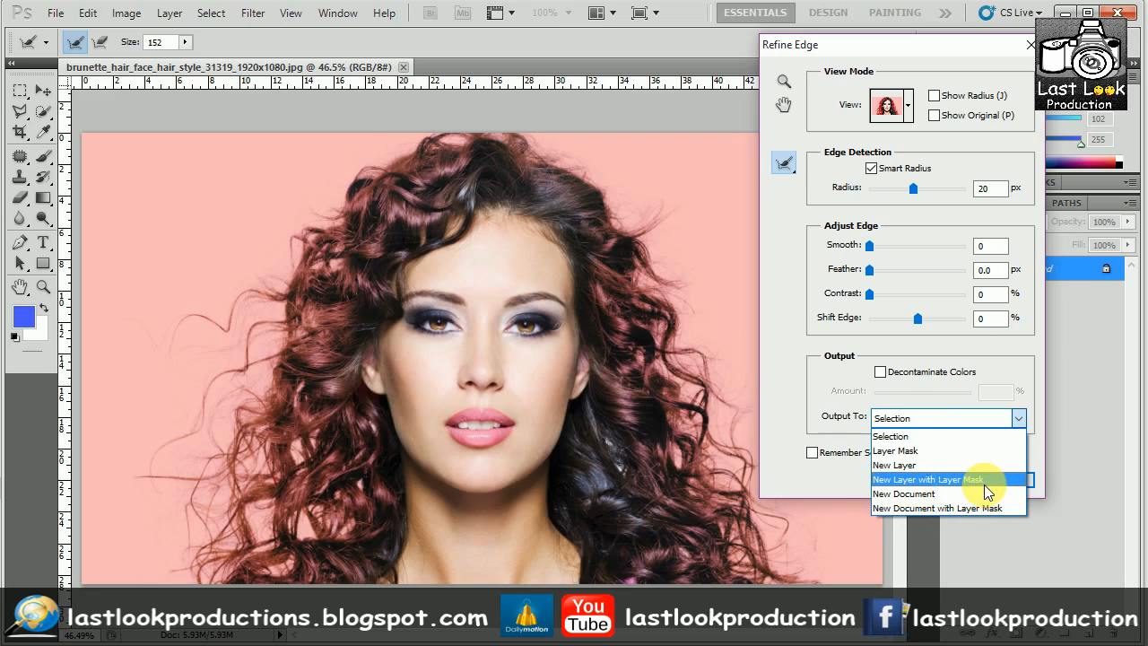
{"action": "left_click", "coordinate": [948, 479]}
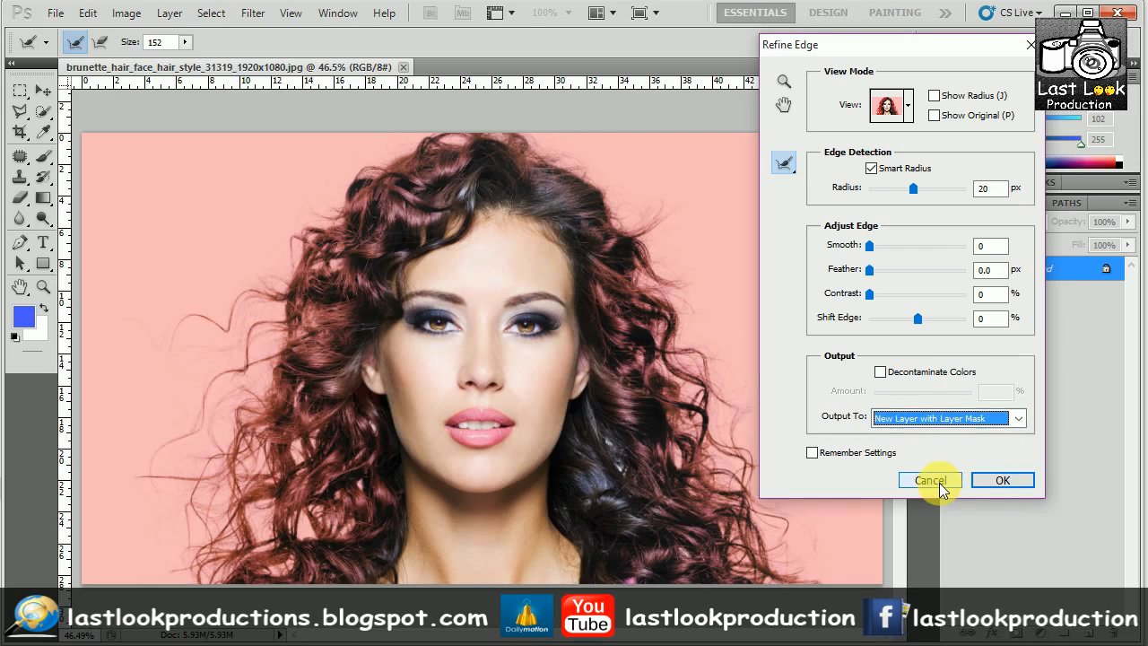
{"action": "left_click", "coordinate": [1002, 481]}
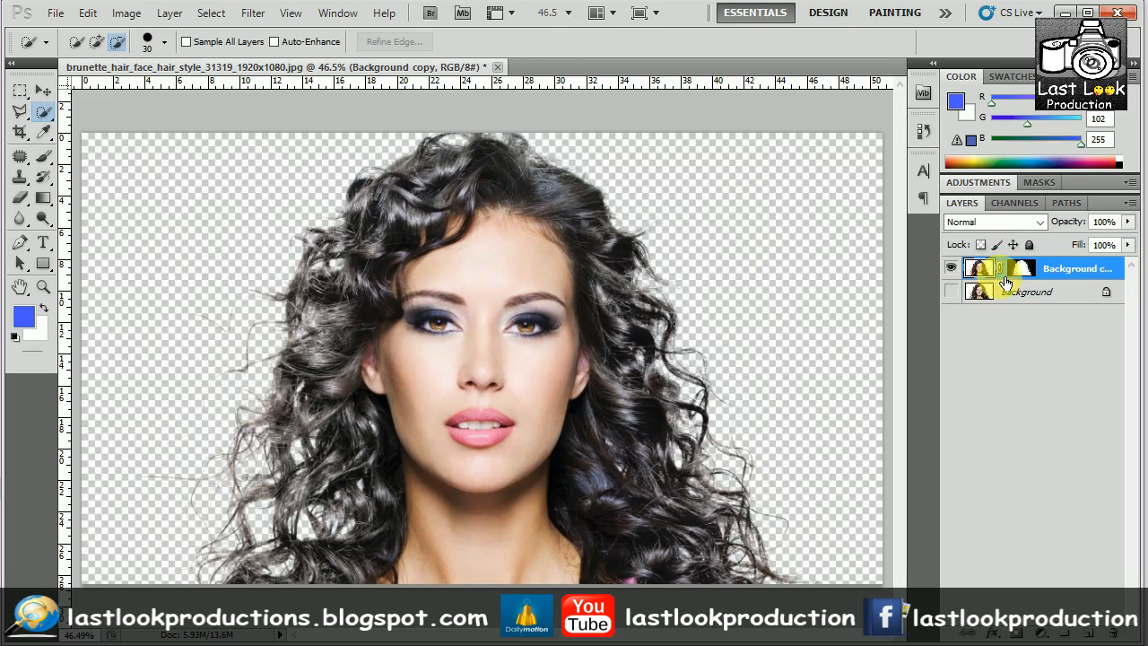
{"action": "left_click", "coordinate": [983, 272]}
{"action": "left_click", "coordinate": [1019, 271]}
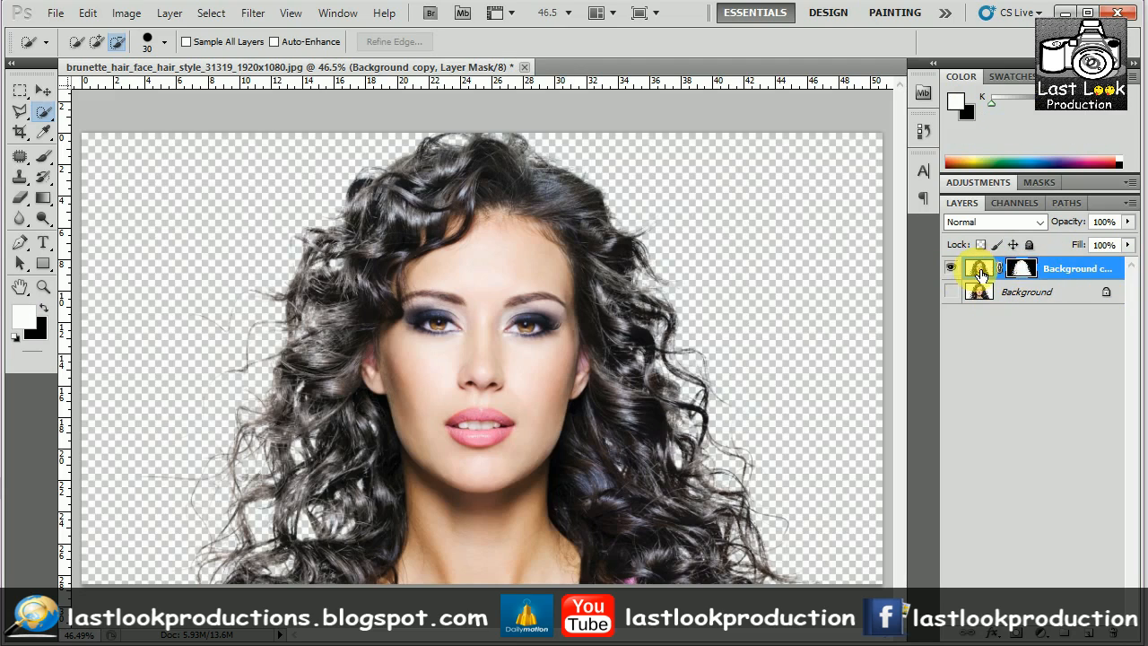
{"action": "left_click", "coordinate": [983, 271]}
{"action": "left_click", "coordinate": [1017, 271]}
{"action": "left_click", "coordinate": [979, 271]}
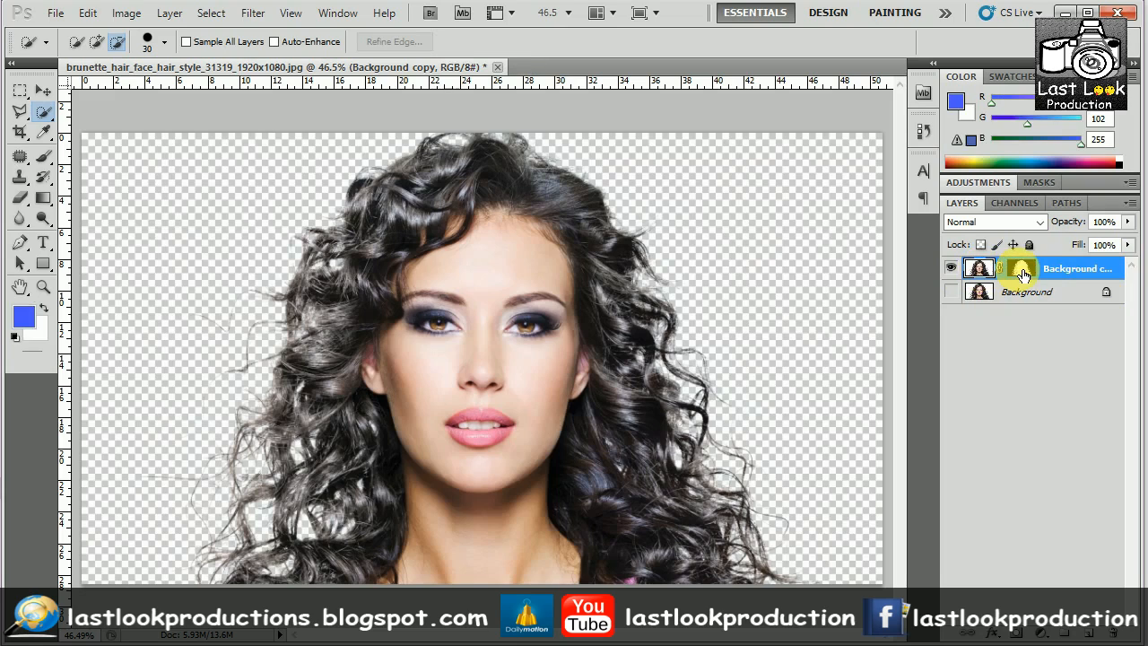
{"action": "left_click", "coordinate": [1025, 272]}
{"action": "left_click", "coordinate": [978, 272]}
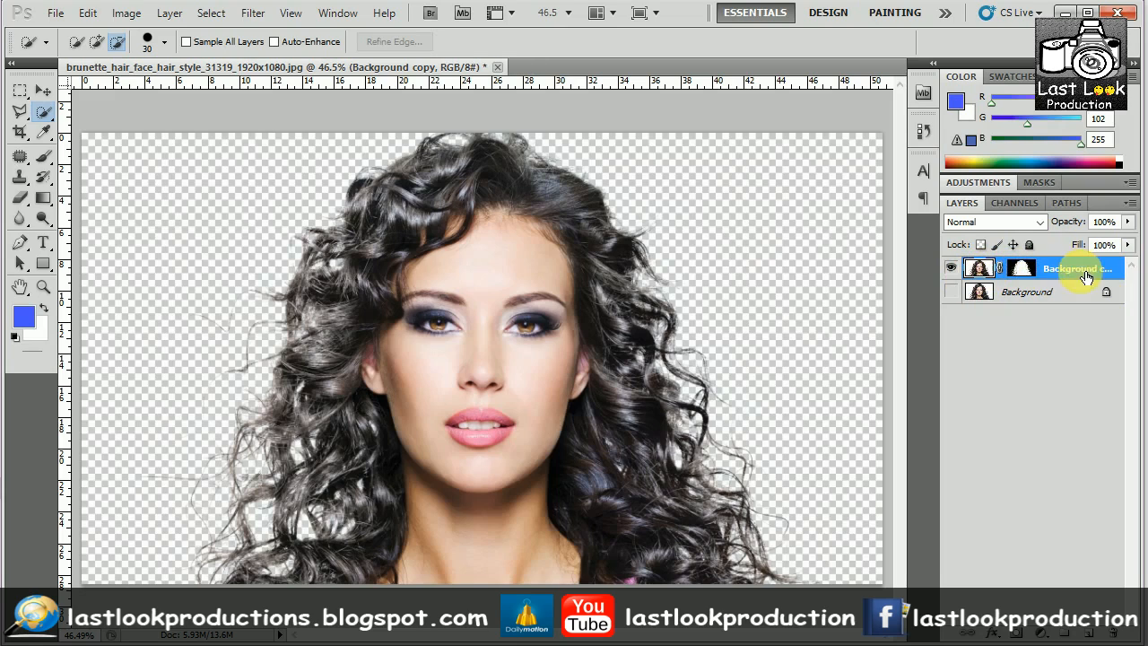
- Duplicate the masked cutout layer with its default settings
{"action": "right_click", "coordinate": [1066, 272]}
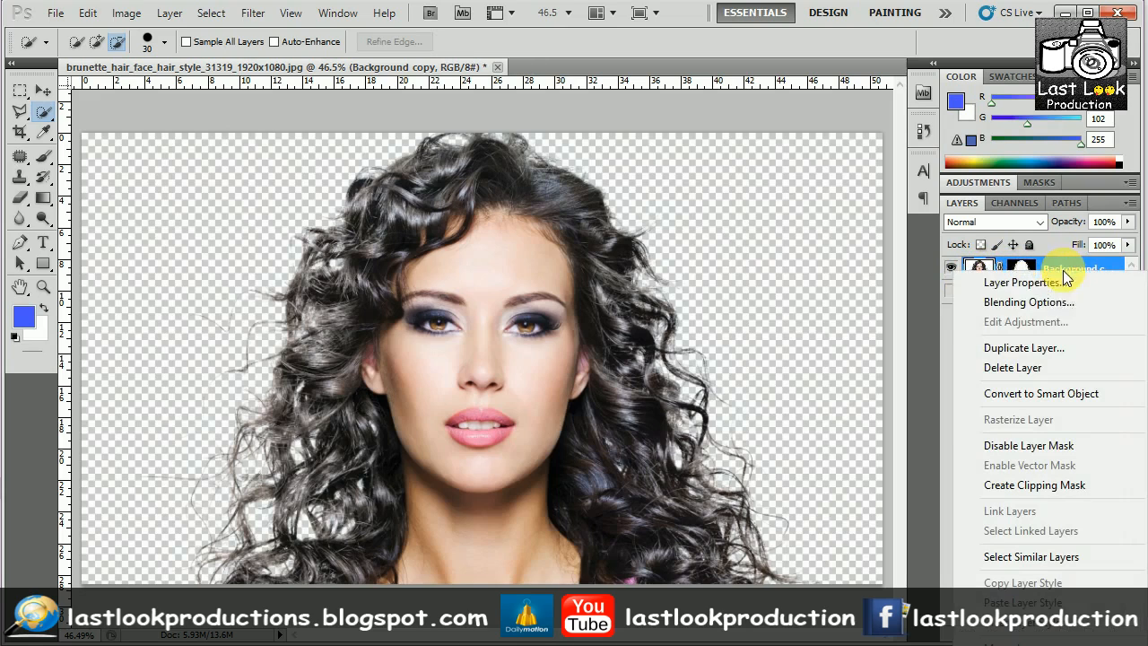
{"action": "left_click", "coordinate": [1005, 348]}
{"action": "left_click", "coordinate": [715, 144]}
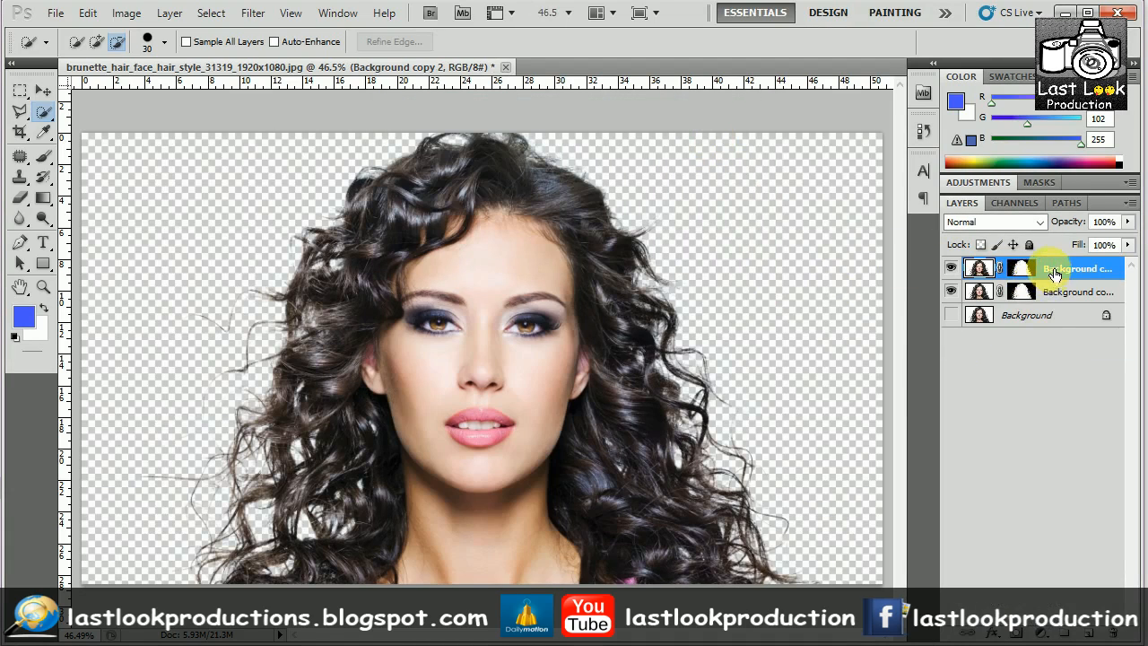
- Rename the upper masked copy as "hair 1"
{"action": "left_click", "coordinate": [1077, 297]}
{"action": "left_click", "coordinate": [1076, 268]}
{"action": "left_click", "coordinate": [1076, 291]}
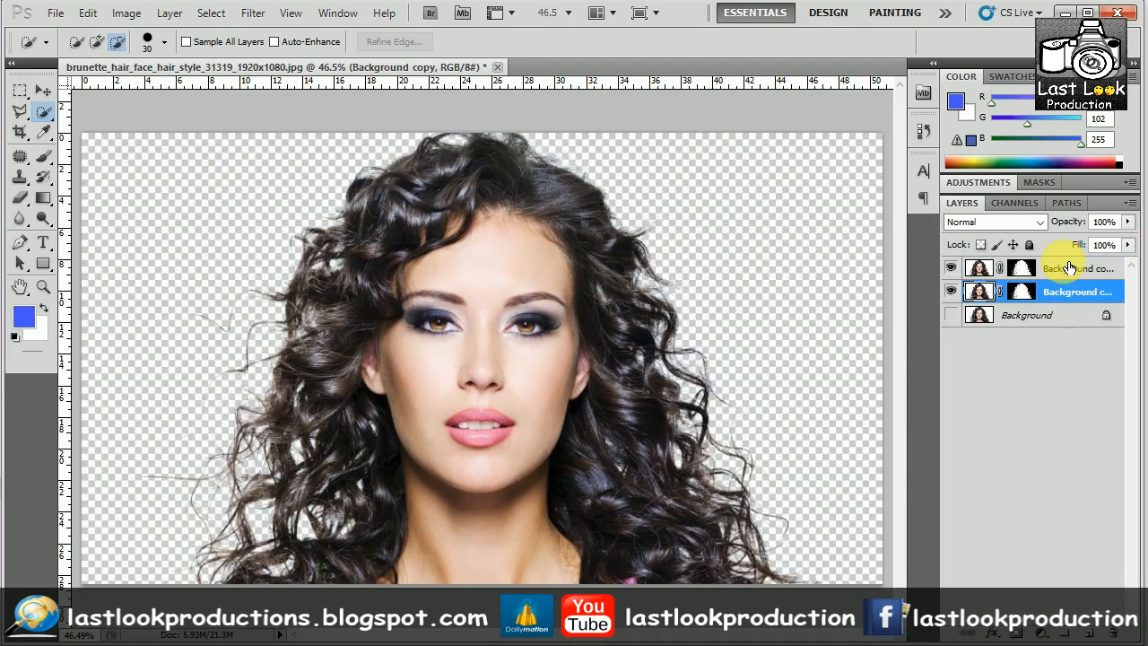
{"action": "left_click", "coordinate": [1069, 272]}
{"action": "double_click", "coordinate": [1075, 271]}
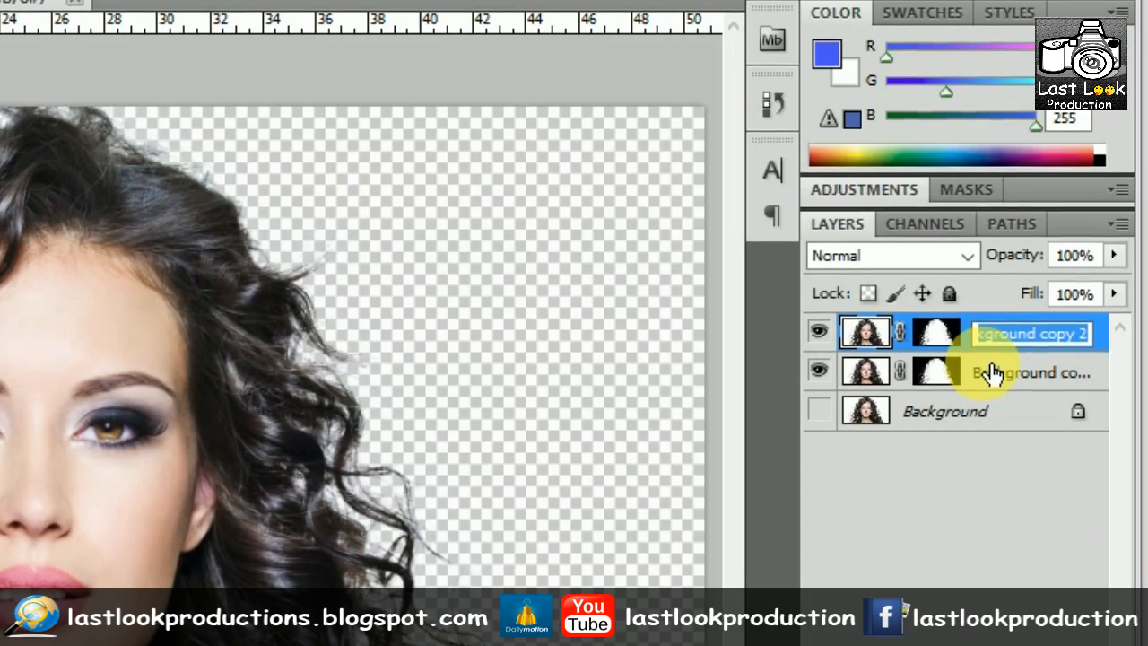
{"action": "key", "text": "BackSpace"}
{"action": "type", "text": "hair 1"}
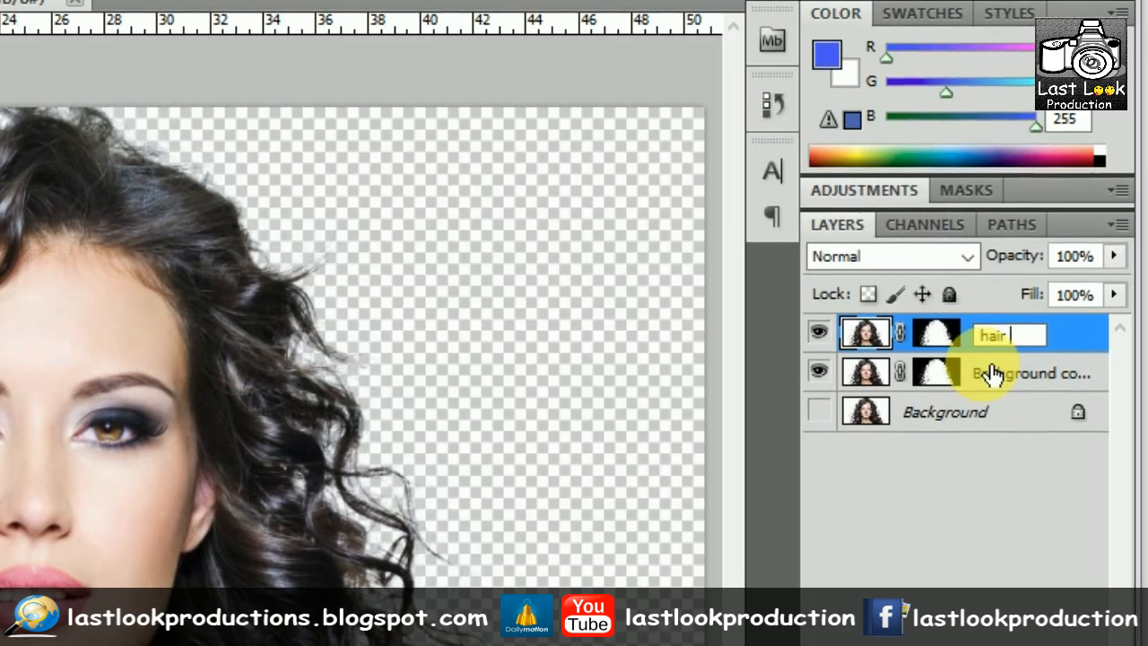
- Rename the lower masked copy as "hair 2"
{"action": "double_click", "coordinate": [1036, 384]}
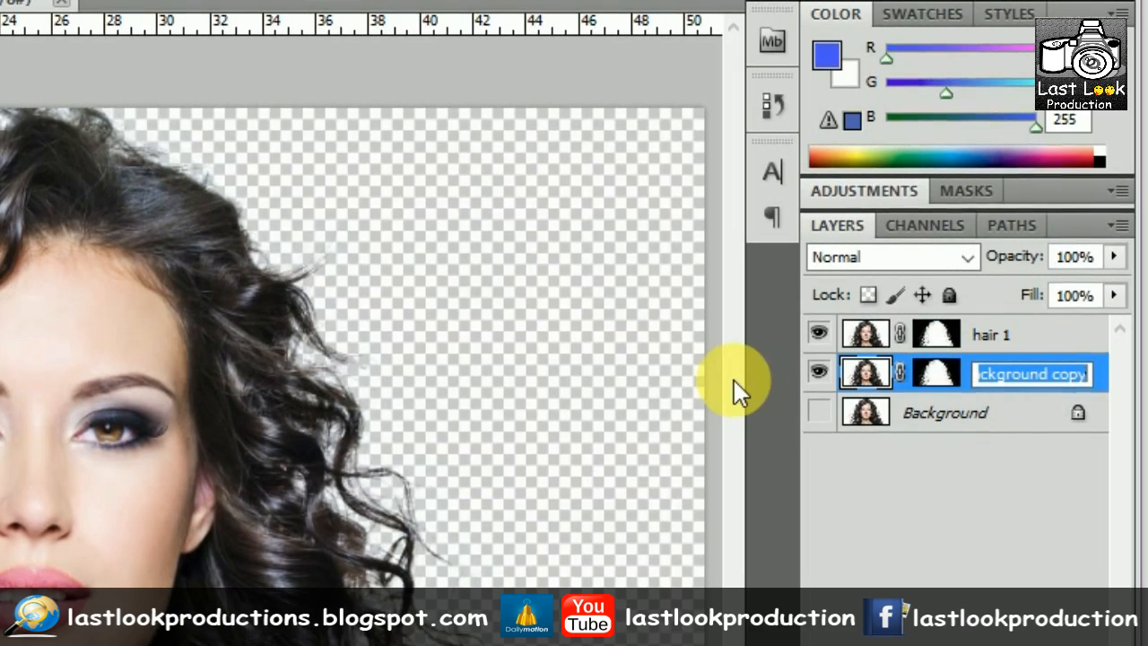
{"action": "type", "text": "hair"}
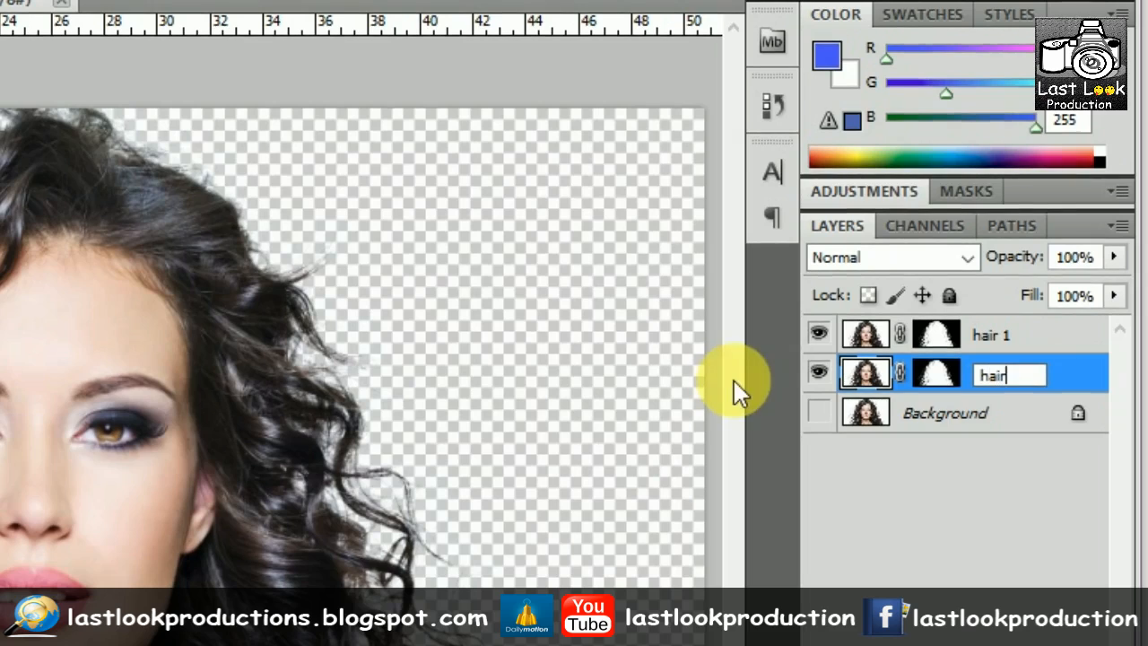
{"action": "type", "text": " 2"}
{"action": "left_click", "coordinate": [1085, 334]}
- Select the layer mask of the hair 2 layer for editing
{"action": "left_click", "coordinate": [1025, 380]}
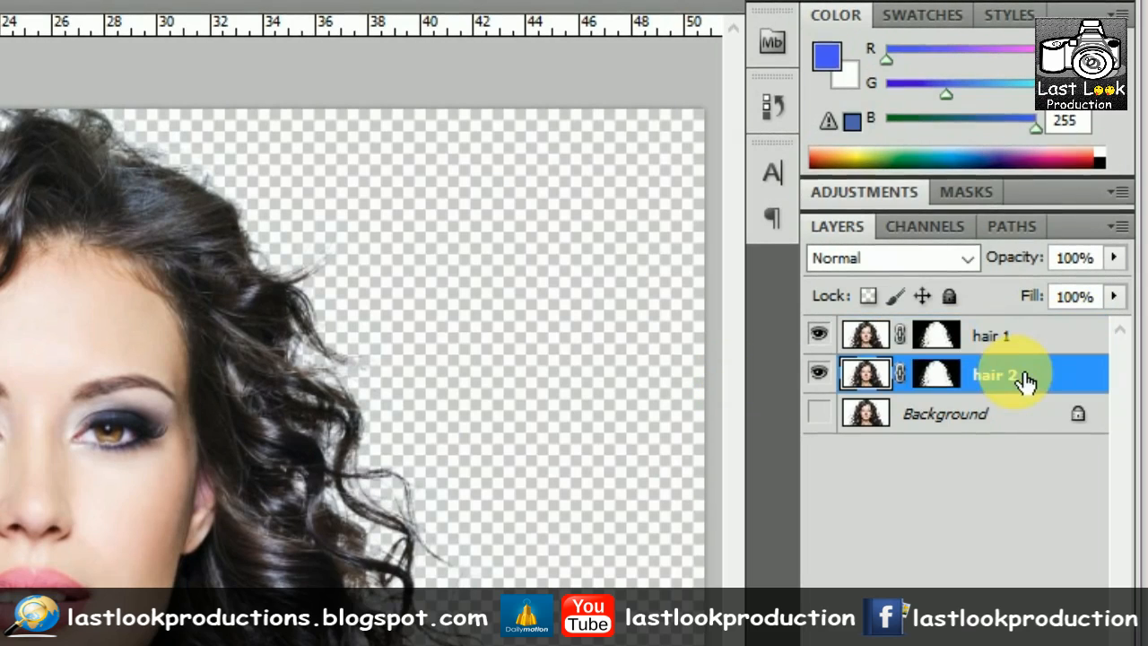
{"action": "left_click", "coordinate": [960, 384]}
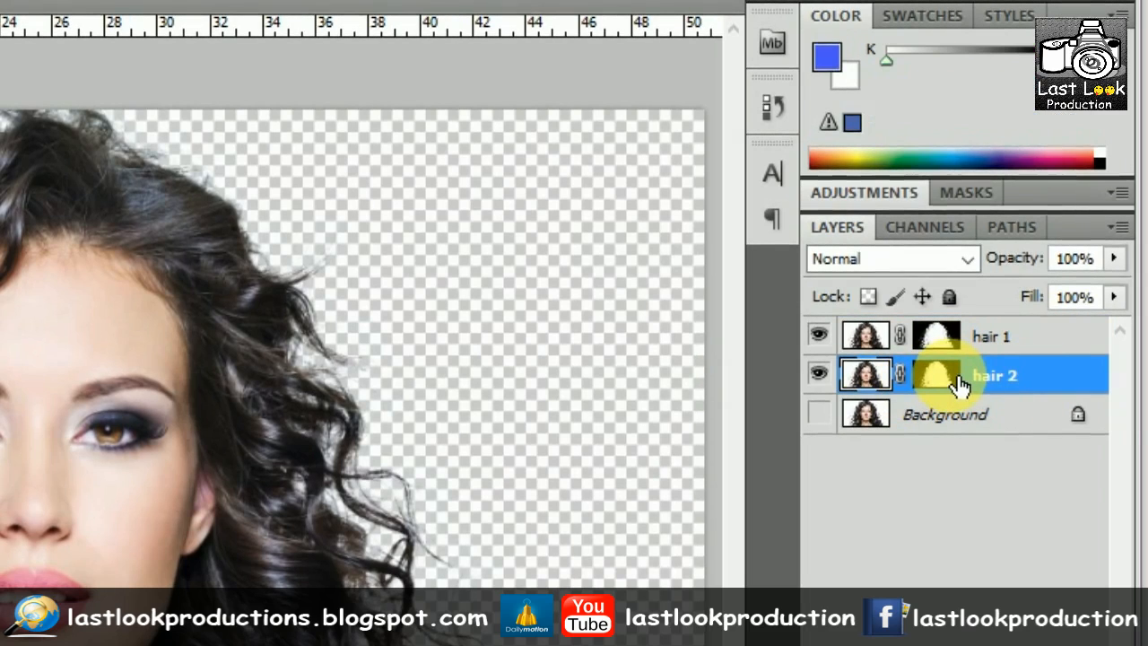
{"action": "left_click", "coordinate": [885, 380]}
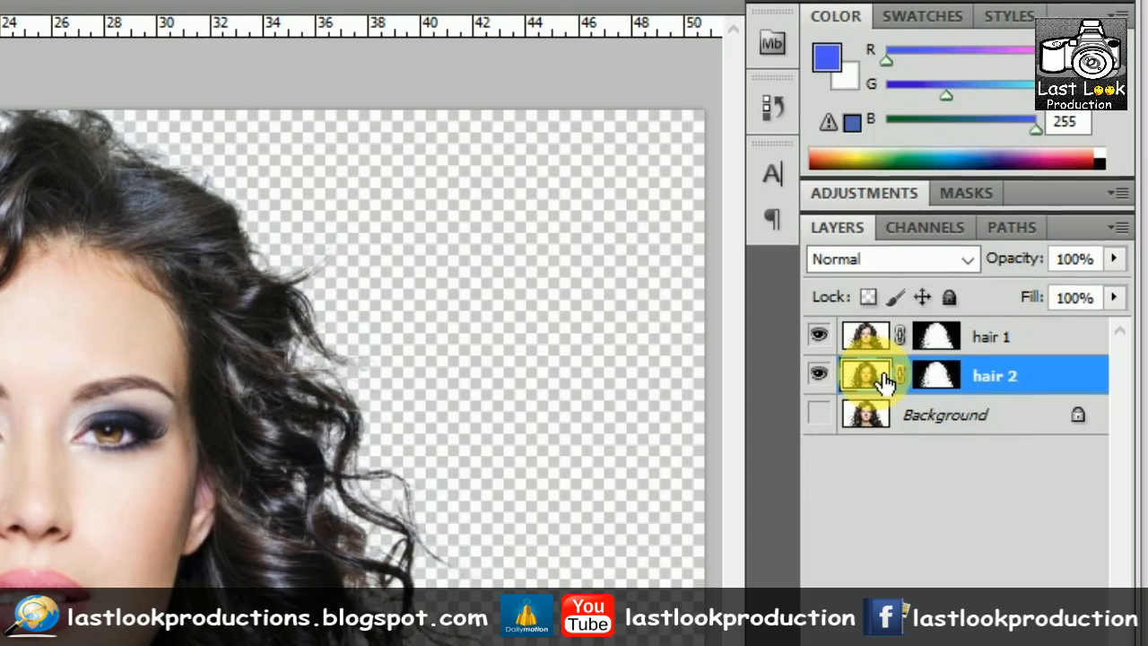
{"action": "left_click", "coordinate": [951, 392]}
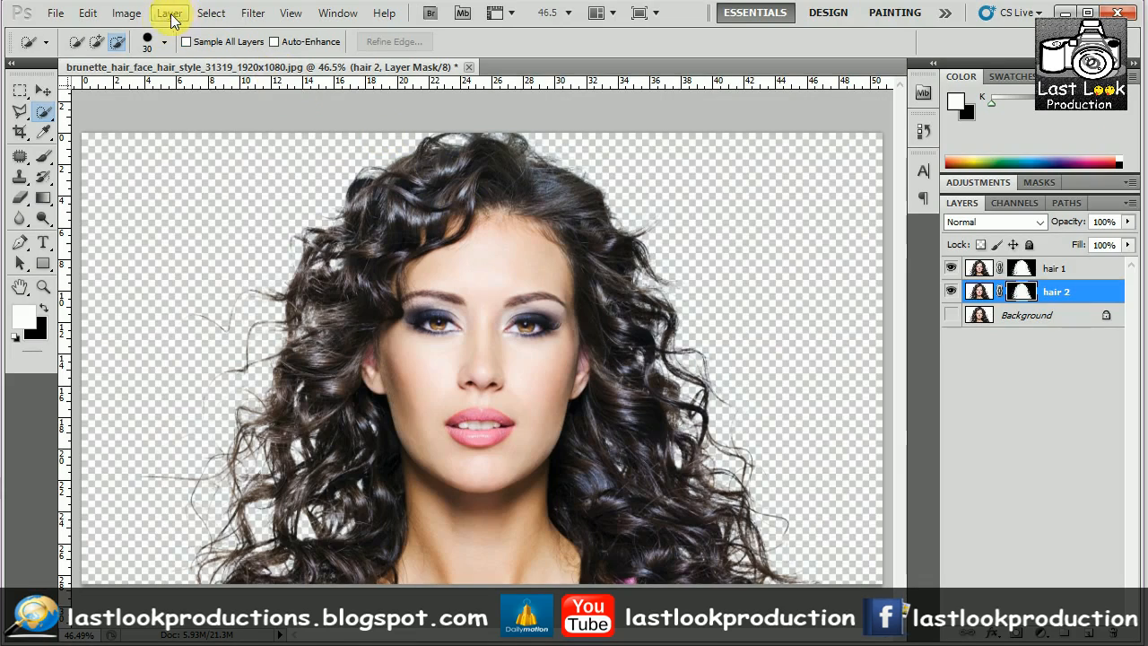
{"action": "left_click", "coordinate": [124, 13]}
{"action": "mouse_move", "coordinate": [151, 61]}
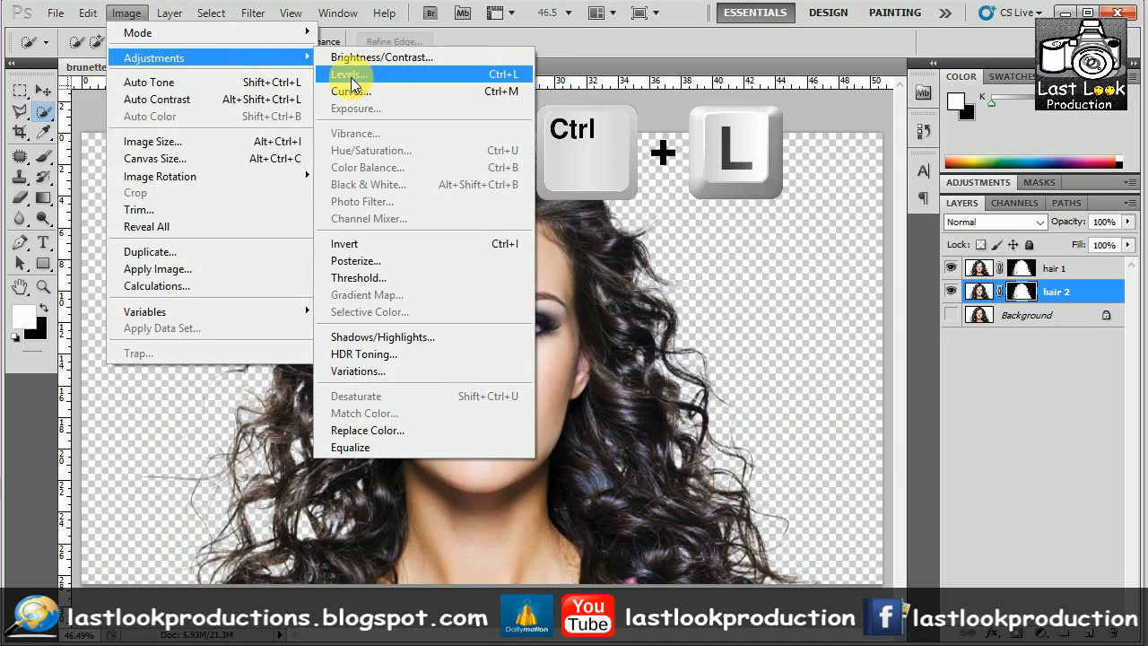
{"action": "left_click", "coordinate": [352, 79]}
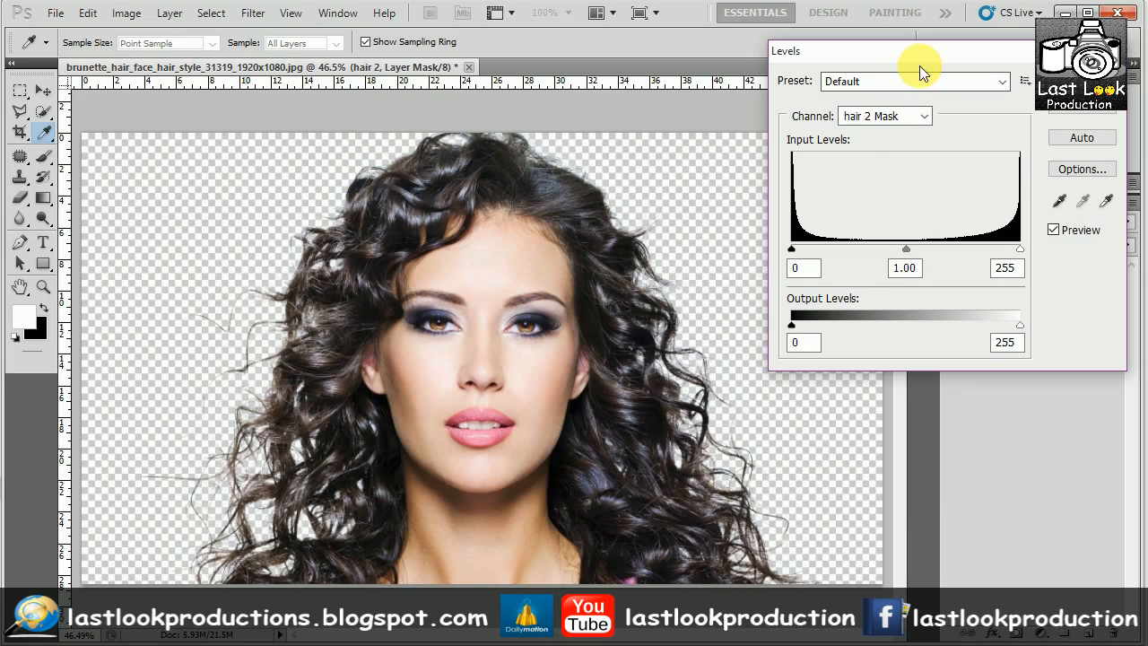
{"action": "mouse_move", "coordinate": [921, 59]}
{"action": "left_mouse_down"}
{"action": "mouse_move", "coordinate": [610, 225]}
{"action": "mouse_move", "coordinate": [654, 187]}
{"action": "mouse_move", "coordinate": [902, 164]}
{"action": "mouse_move", "coordinate": [956, 97]}
{"action": "left_mouse_up"}
{"action": "left_click", "coordinate": [1109, 118]}
{"action": "key", "text": "w"}
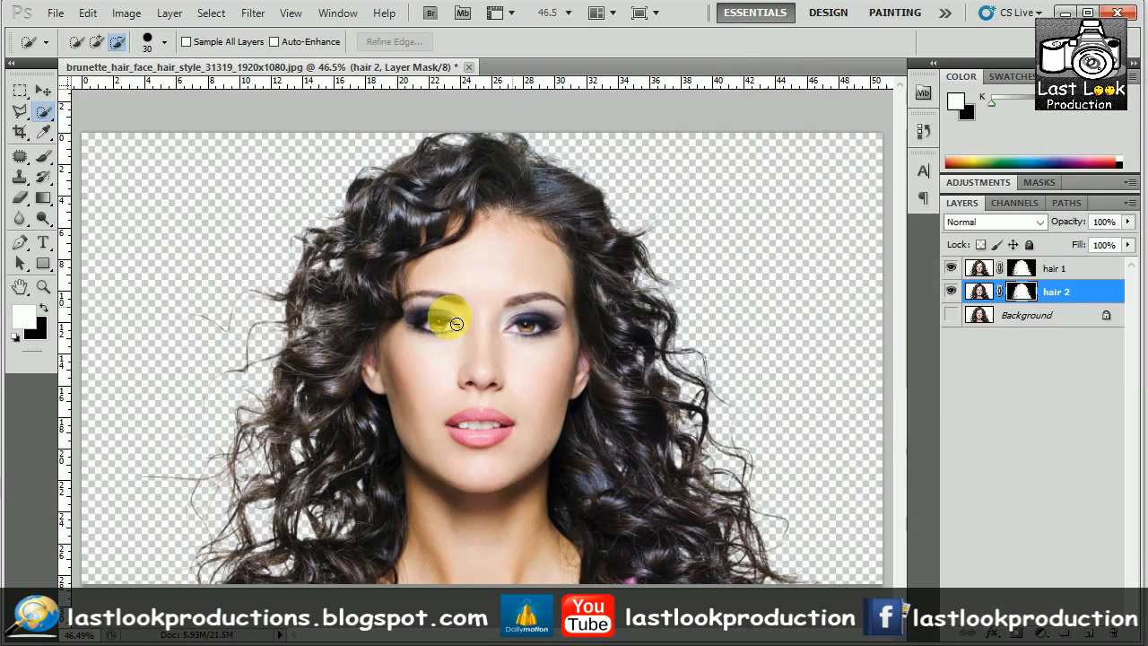
- Try white input levels of 98 and 188 in Levels on the hair 2 layer mask
{"action": "key", "text": "z"}
{"action": "mouse_move", "coordinate": [269, 371]}
{"action": "left_mouse_down"}
{"action": "mouse_move", "coordinate": [346, 353]}
{"action": "mouse_move", "coordinate": [308, 469]}
{"action": "left_mouse_up"}
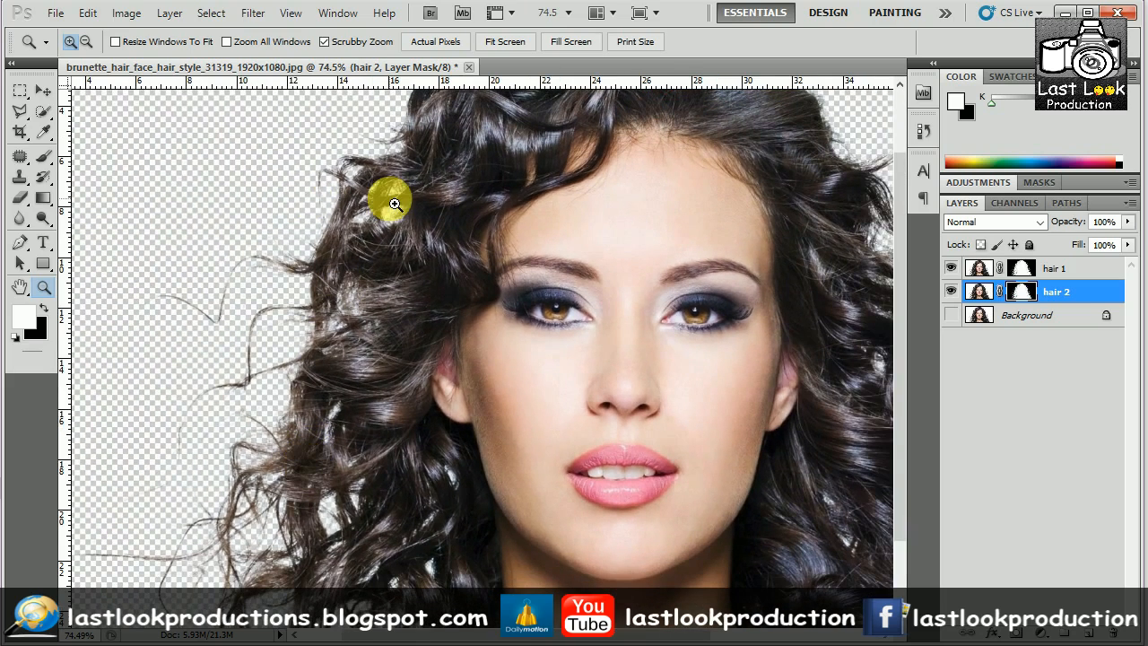
{"action": "key", "text": "ctrl+l"}
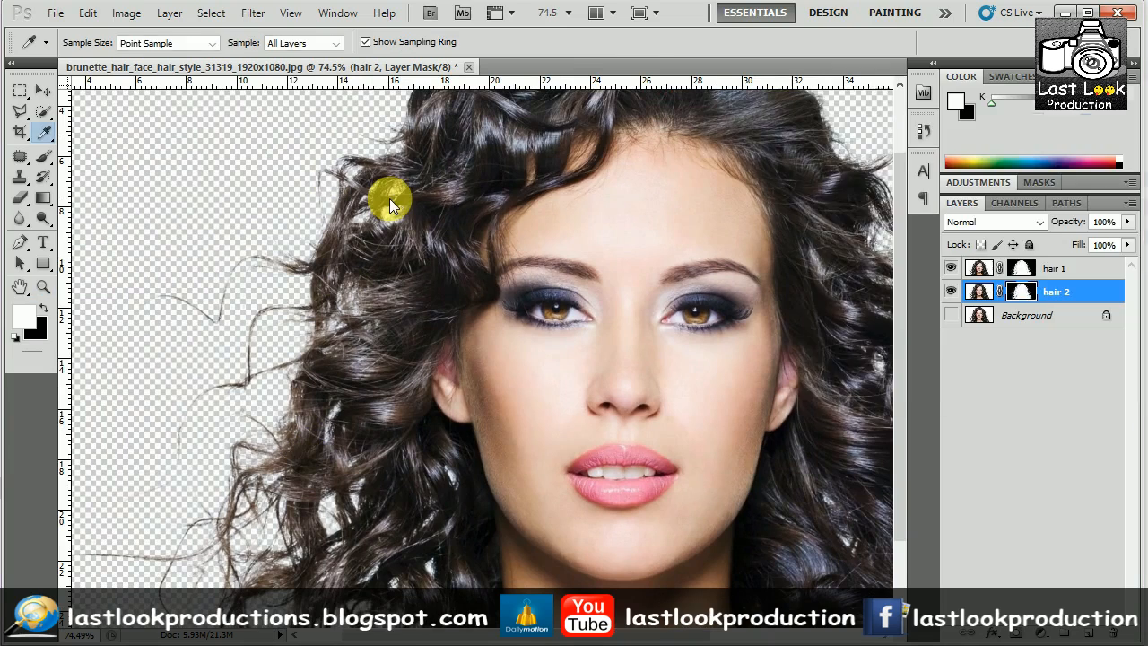
{"action": "left_click_drag", "start_coordinate": [925, 91], "coordinate": [567, 166]}
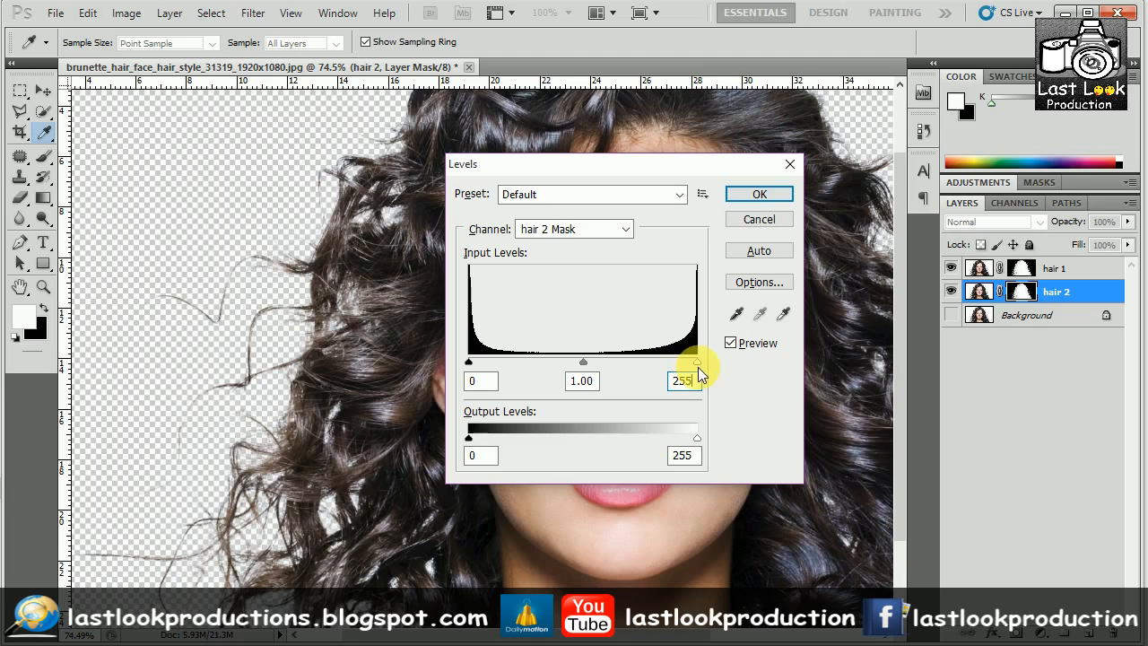
{"action": "mouse_move", "coordinate": [698, 365]}
{"action": "left_mouse_down"}
{"action": "mouse_move", "coordinate": [530, 359]}
{"action": "mouse_move", "coordinate": [699, 366]}
{"action": "left_mouse_up"}
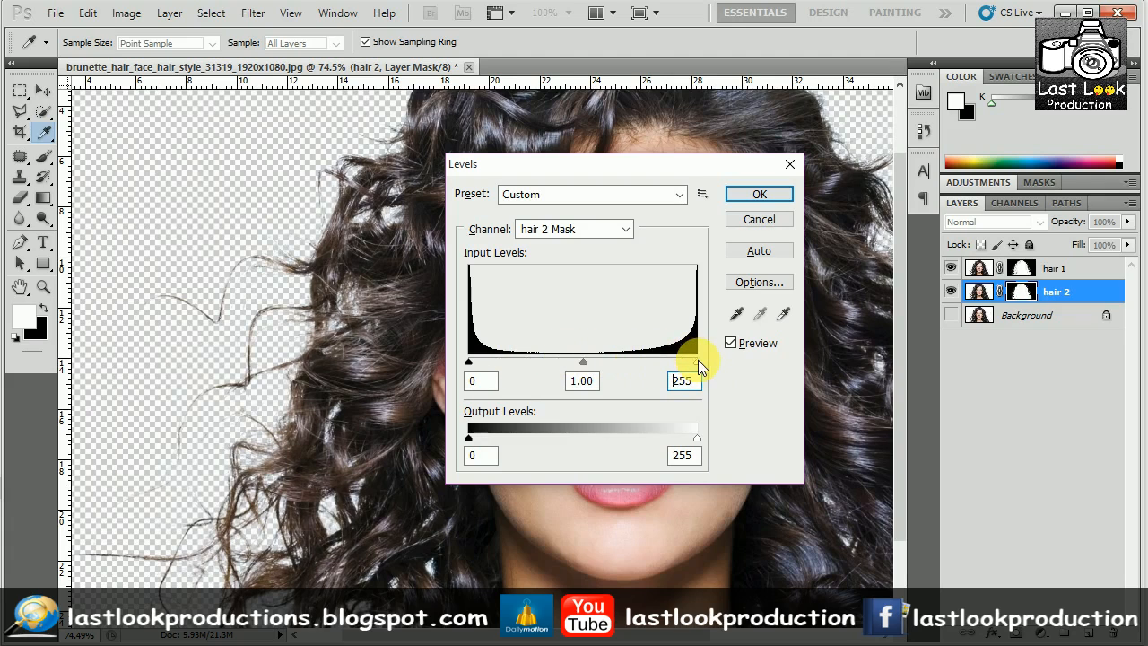
{"action": "left_click_drag", "start_coordinate": [650, 368], "coordinate": [588, 368]}
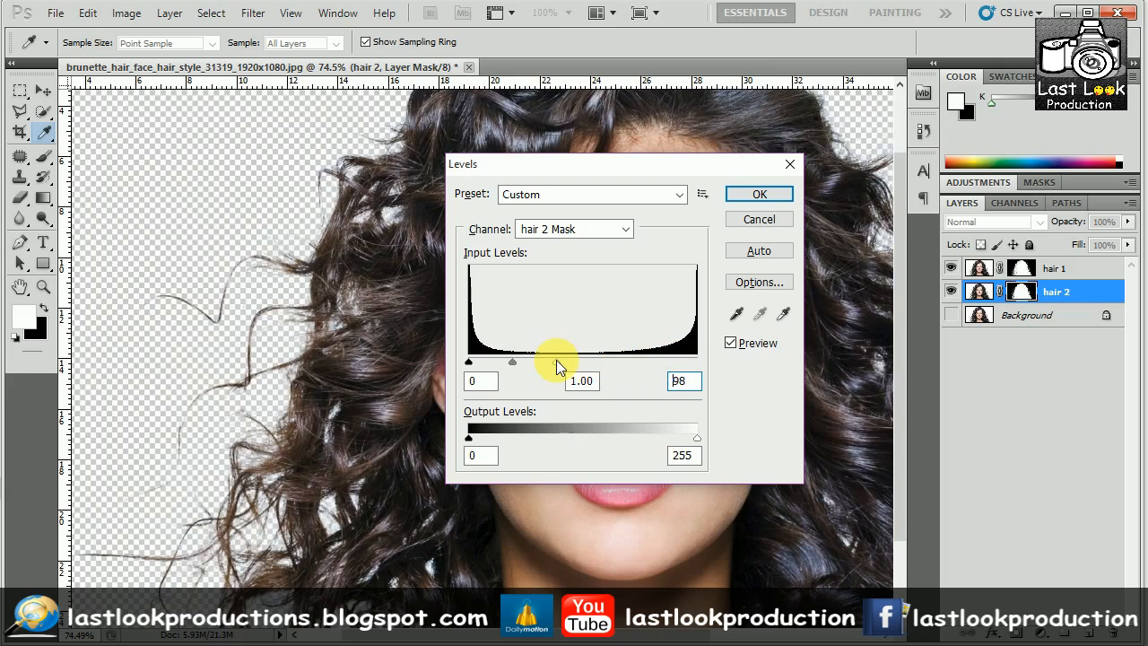
{"action": "left_click_drag", "start_coordinate": [575, 369], "coordinate": [630, 367]}
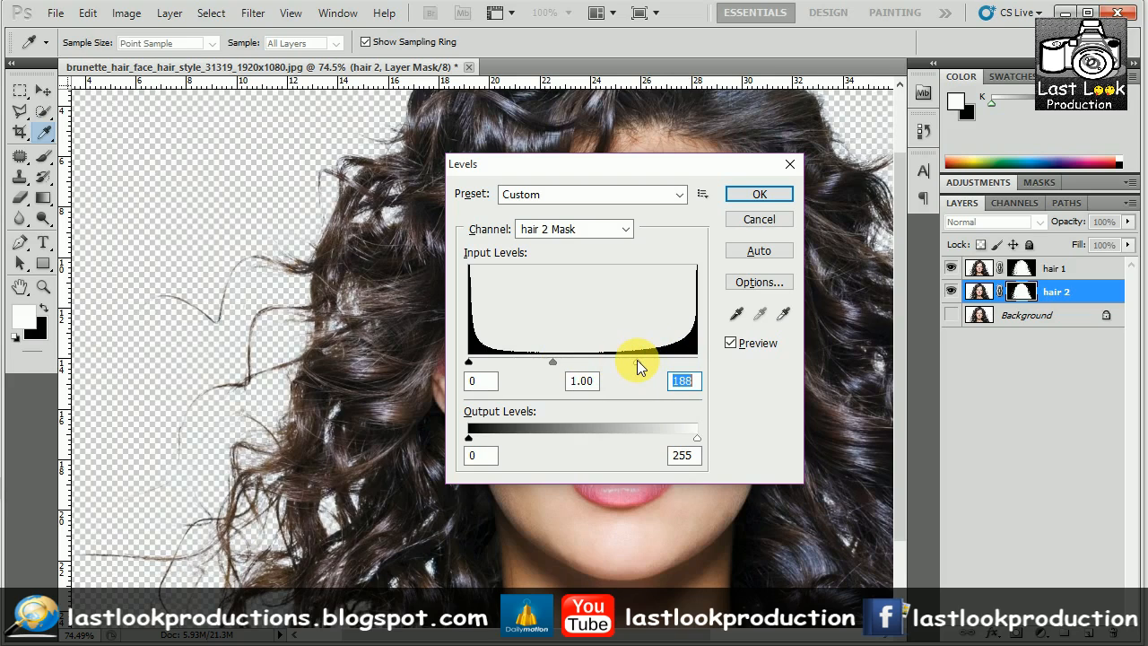
{"action": "left_click", "coordinate": [784, 222]}
- Change the hair 2 layer's blend mode to Luminosity
{"action": "key", "text": "z"}
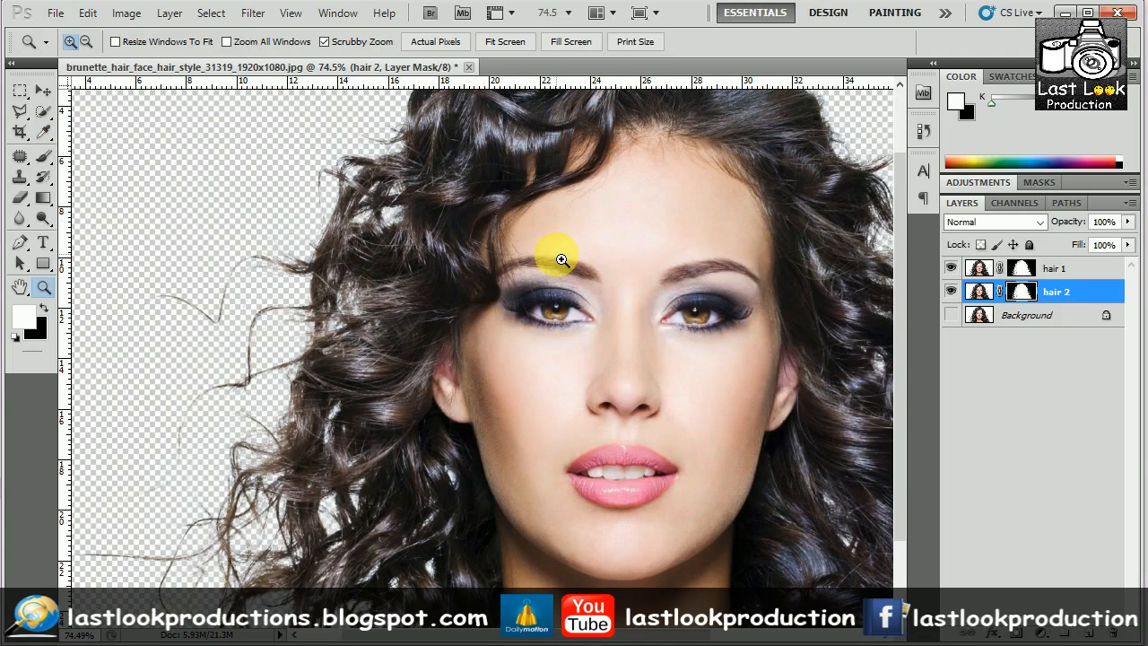
{"action": "key", "text": "shift+plus"}
{"action": "key", "text": "shift+minus"}
{"action": "key", "text": "shift+minus"}
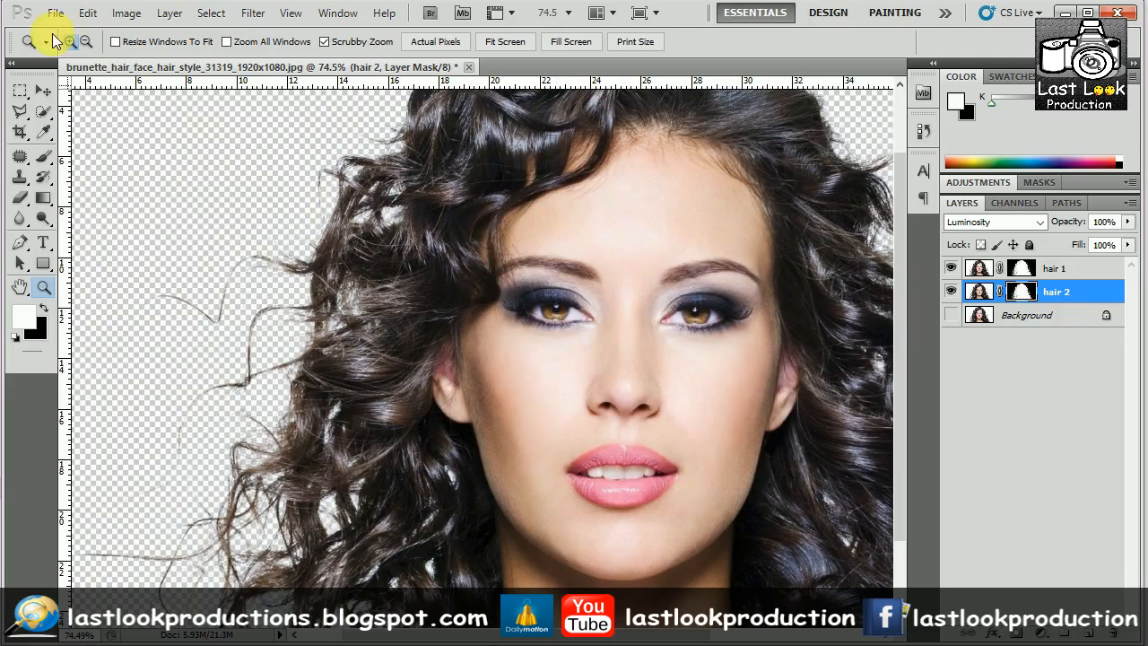
- Apply Levels to the hair 2 layer mask with the white input level set to 199
{"action": "left_click", "coordinate": [87, 44]}
{"action": "left_click_drag", "start_coordinate": [308, 326], "coordinate": [337, 263]}
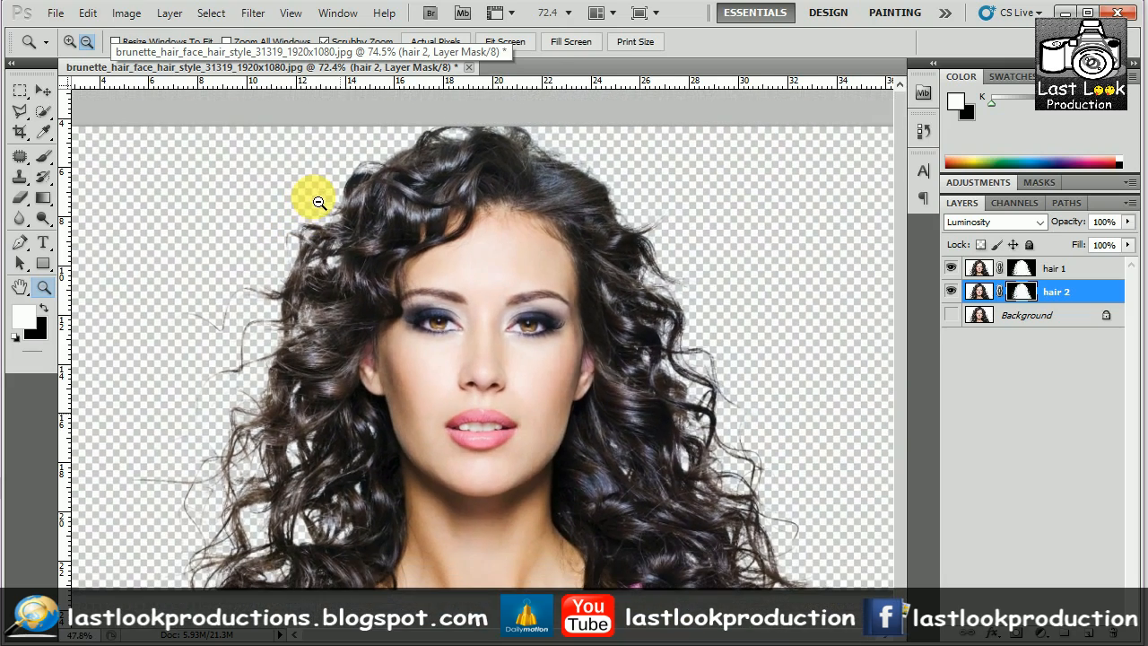
{"action": "key", "text": "i"}
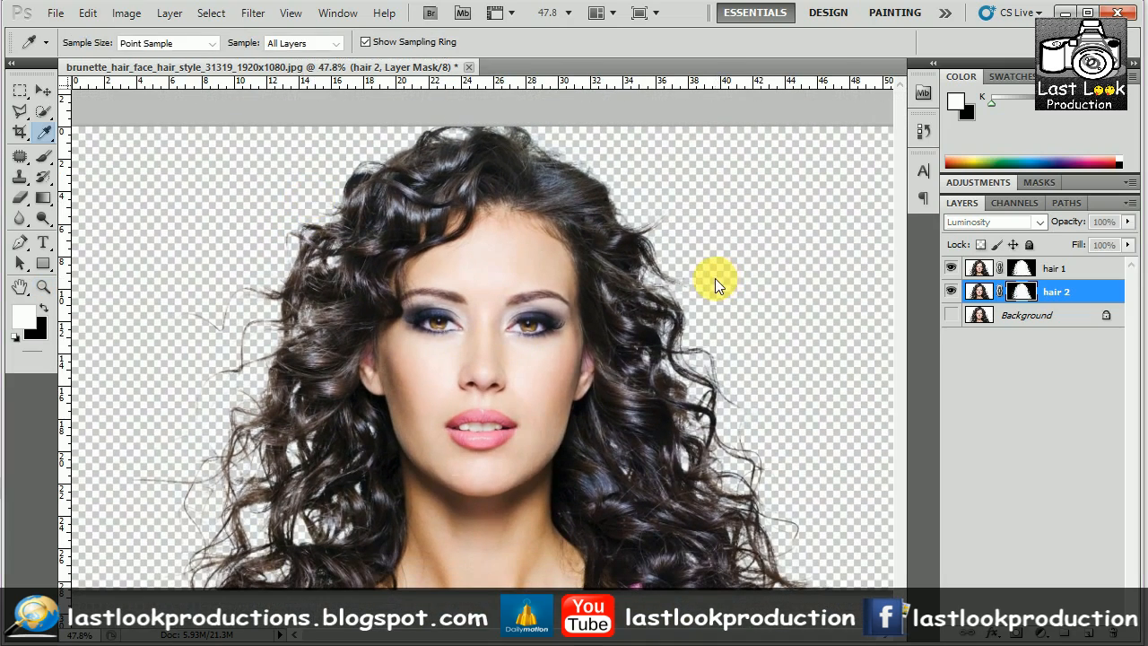
{"action": "key", "text": "ctrl+l"}
{"action": "left_click_drag", "start_coordinate": [672, 185], "coordinate": [910, 54]}
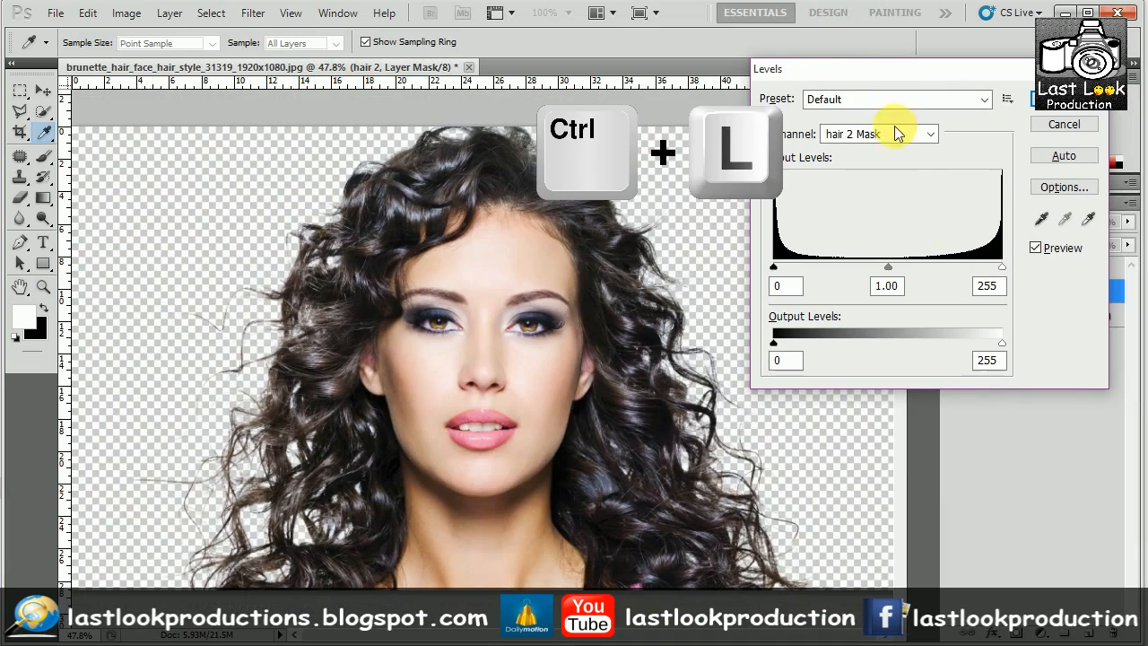
{"action": "left_click_drag", "start_coordinate": [1002, 268], "coordinate": [952, 262]}
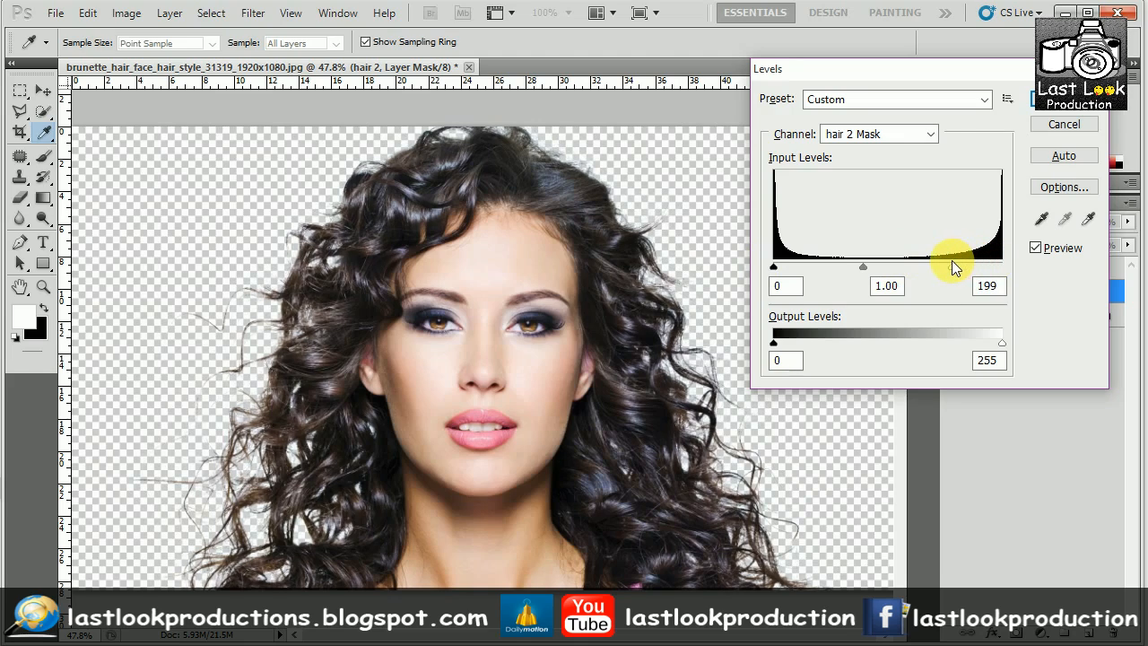
{"action": "left_click", "coordinate": [1064, 107]}
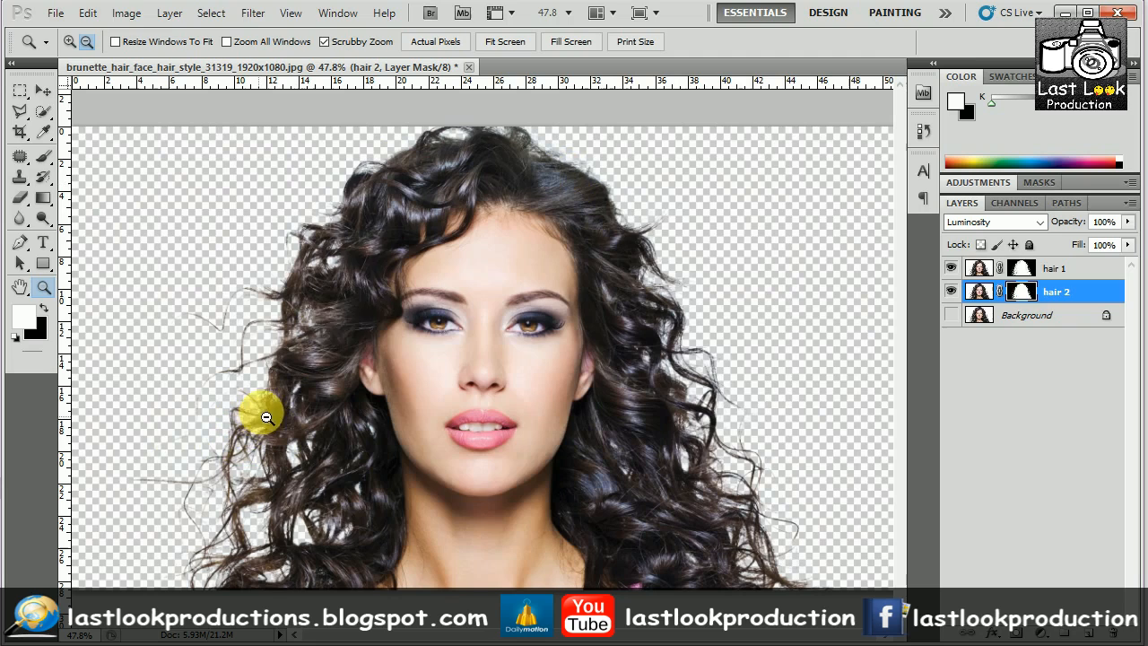
{"action": "left_click", "coordinate": [118, 14]}
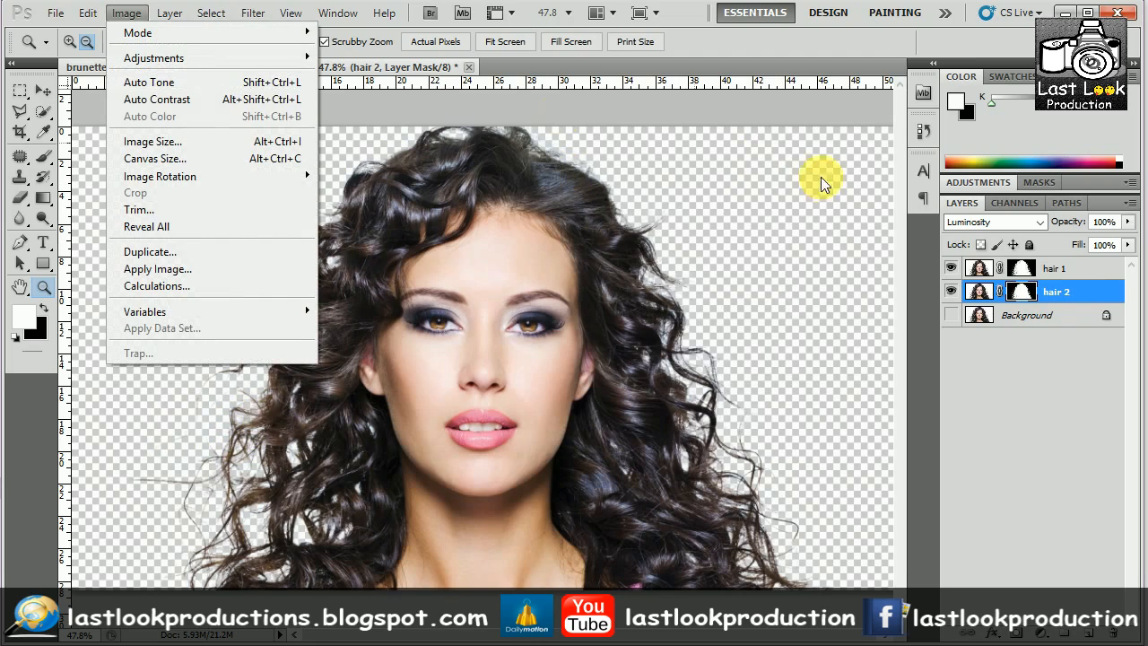
- Select the Background layer and turn its visibility back on
{"action": "left_click", "coordinate": [1058, 294]}
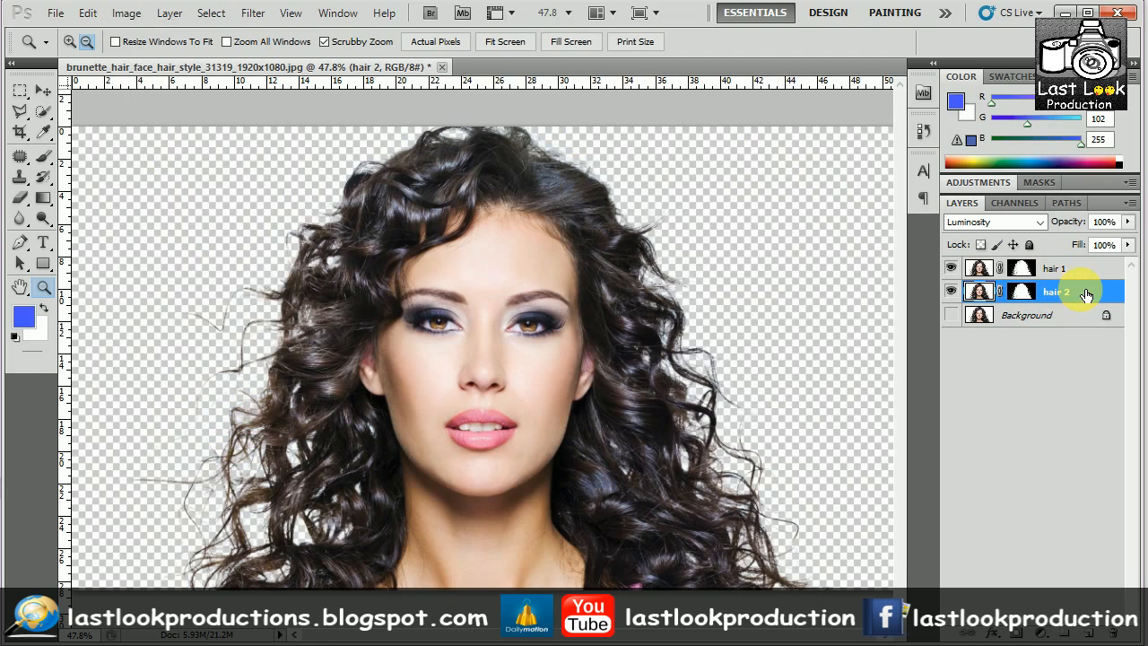
{"action": "left_click", "coordinate": [1041, 316]}
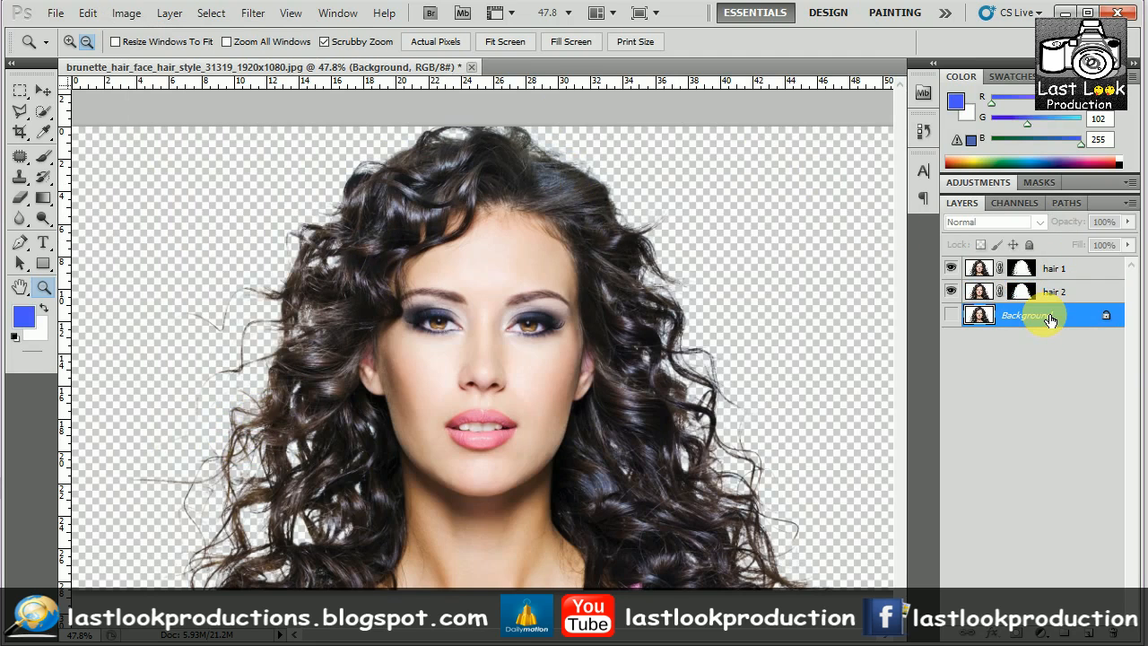
{"action": "left_click", "coordinate": [952, 316]}
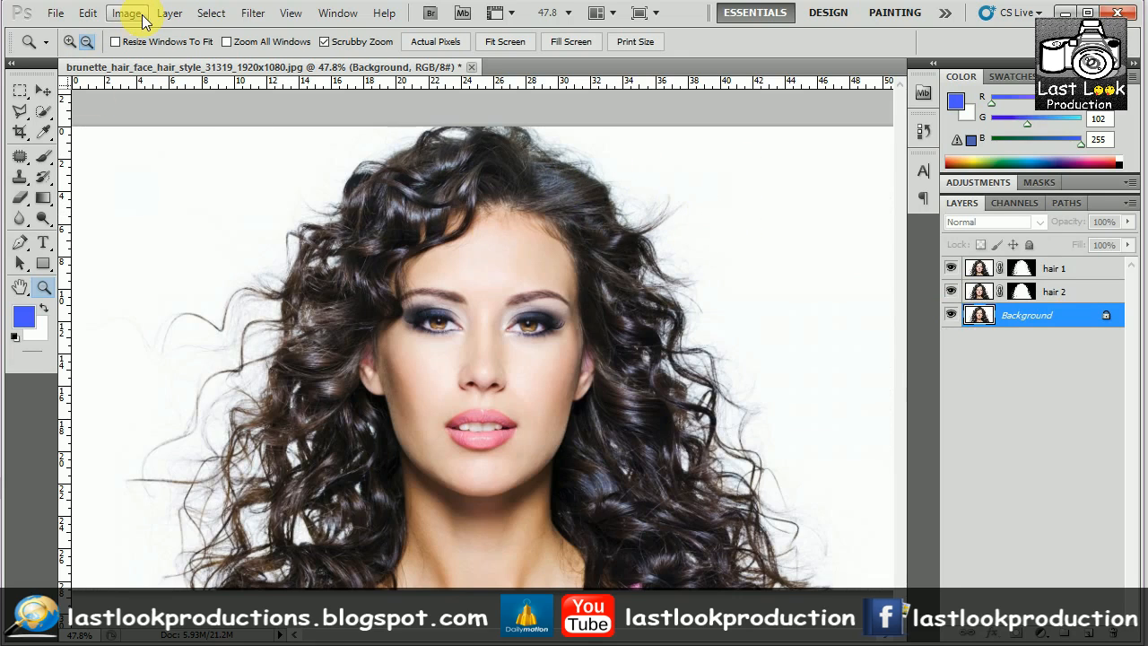
- Fill the Background layer with solid yellow (hue 64, saturation and brightness 100%) in Normal mode at 100% opacity
{"action": "left_click", "coordinate": [86, 13]}
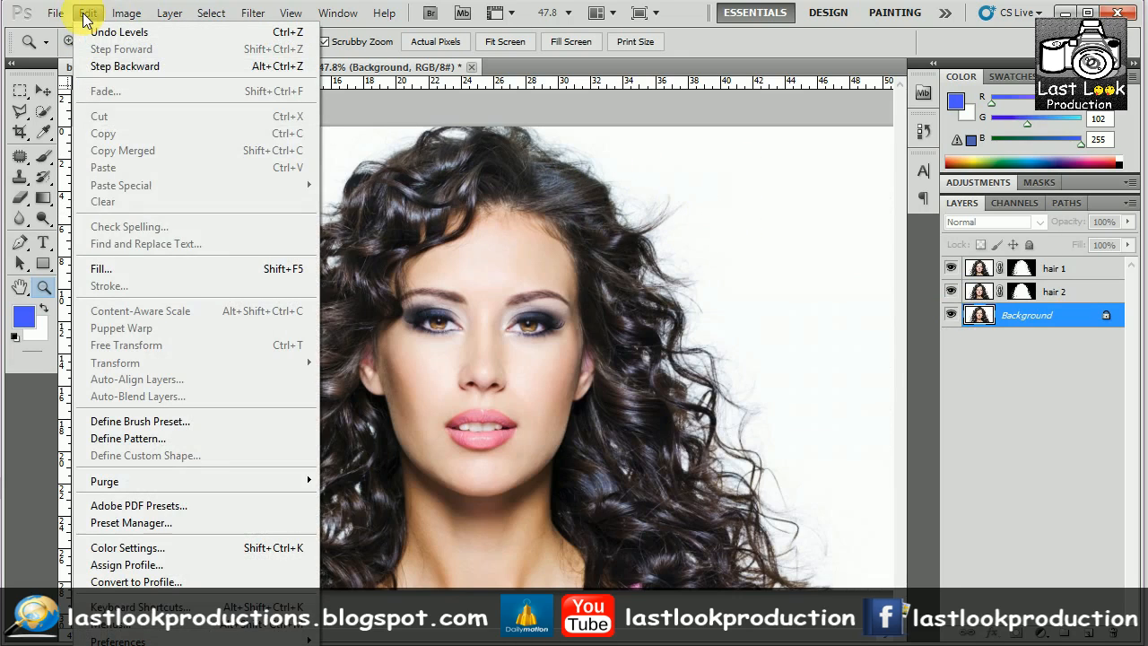
{"action": "left_click", "coordinate": [101, 270]}
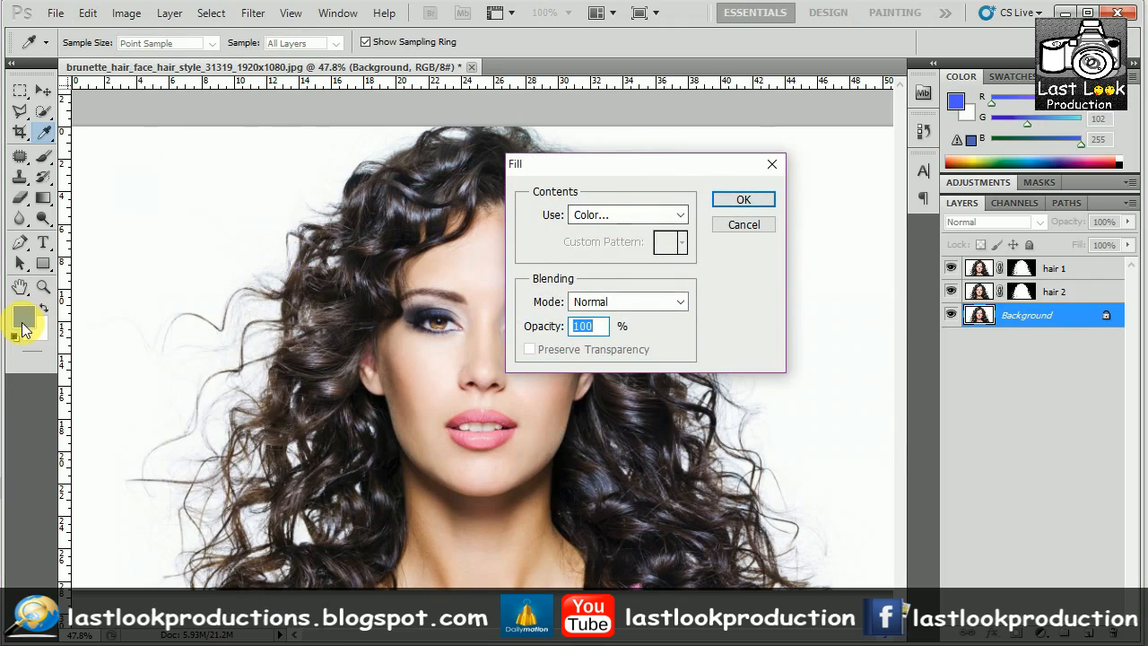
{"action": "left_click", "coordinate": [611, 215]}
{"action": "left_click", "coordinate": [605, 259]}
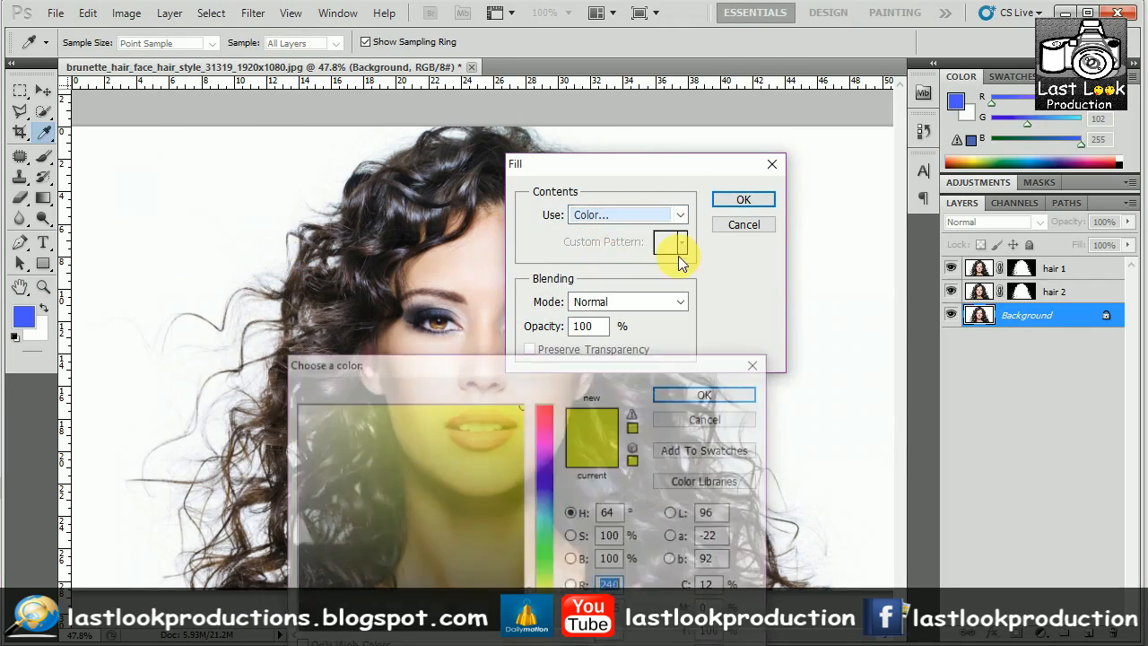
{"action": "left_click", "coordinate": [530, 409]}
{"action": "left_click_drag", "start_coordinate": [530, 409], "coordinate": [628, 385]}
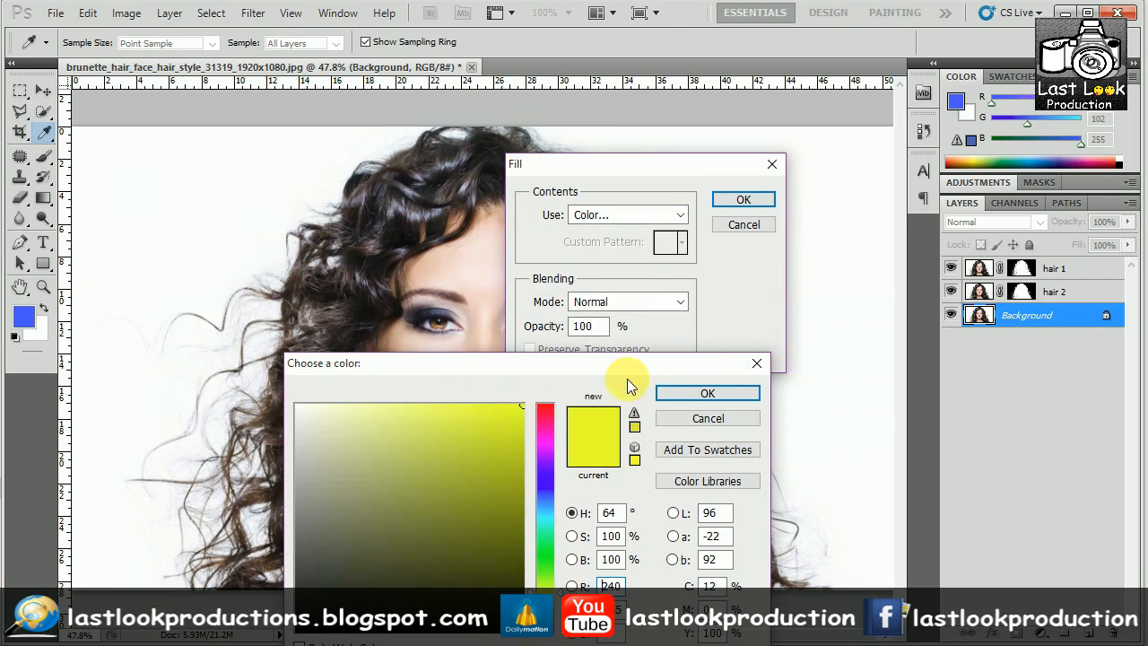
{"action": "left_click", "coordinate": [709, 396]}
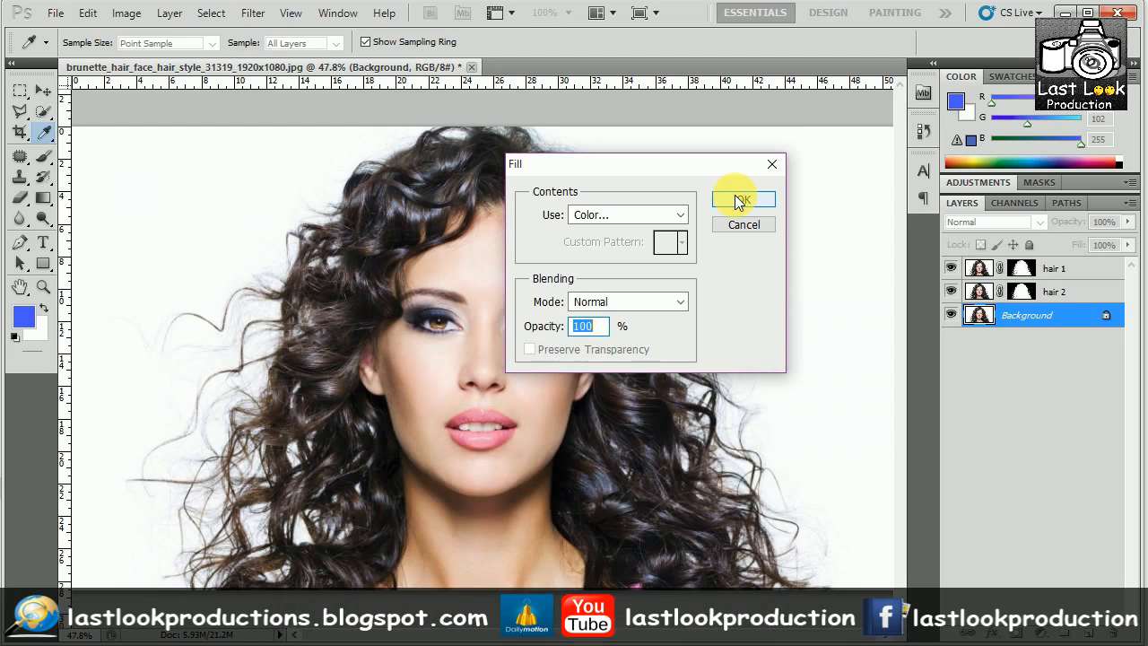
{"action": "left_click", "coordinate": [738, 202]}
{"action": "key", "text": "z"}
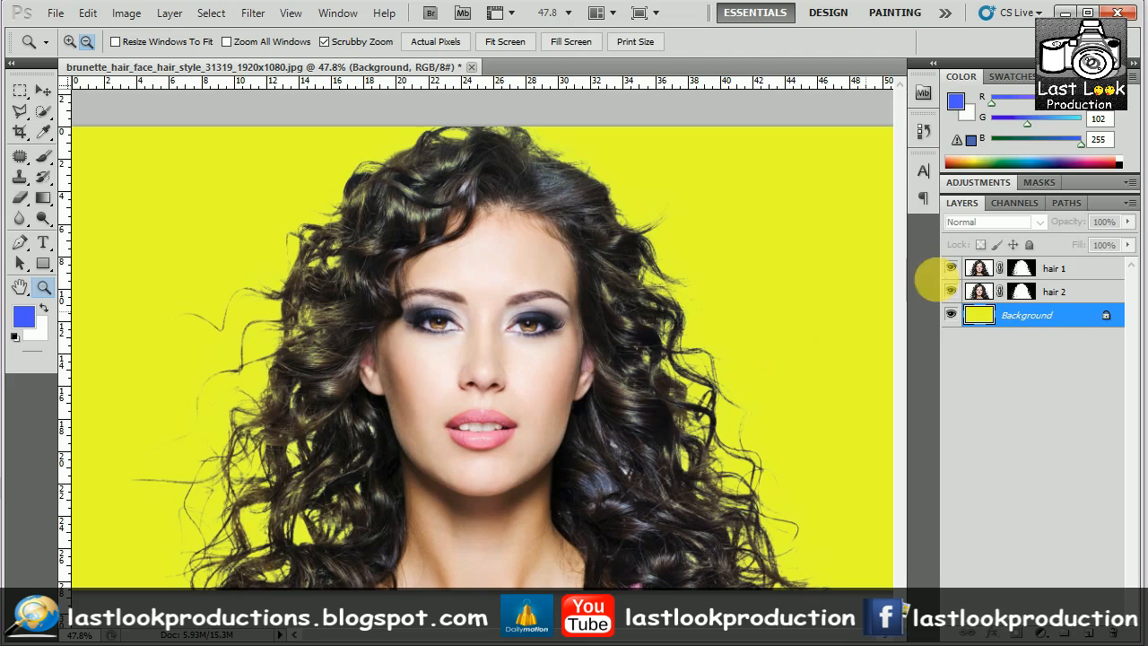
- Try the Normal blend mode on the hair 2 layer, and settle on Multiply
{"action": "left_click", "coordinate": [1085, 298]}
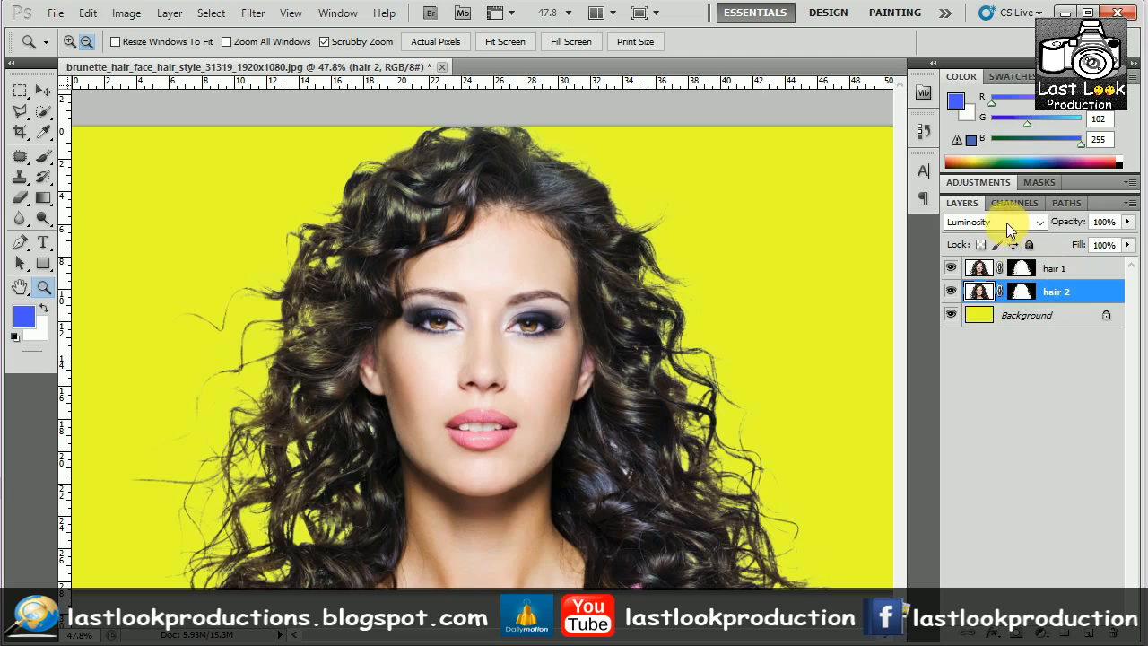
{"action": "left_click", "coordinate": [1040, 222]}
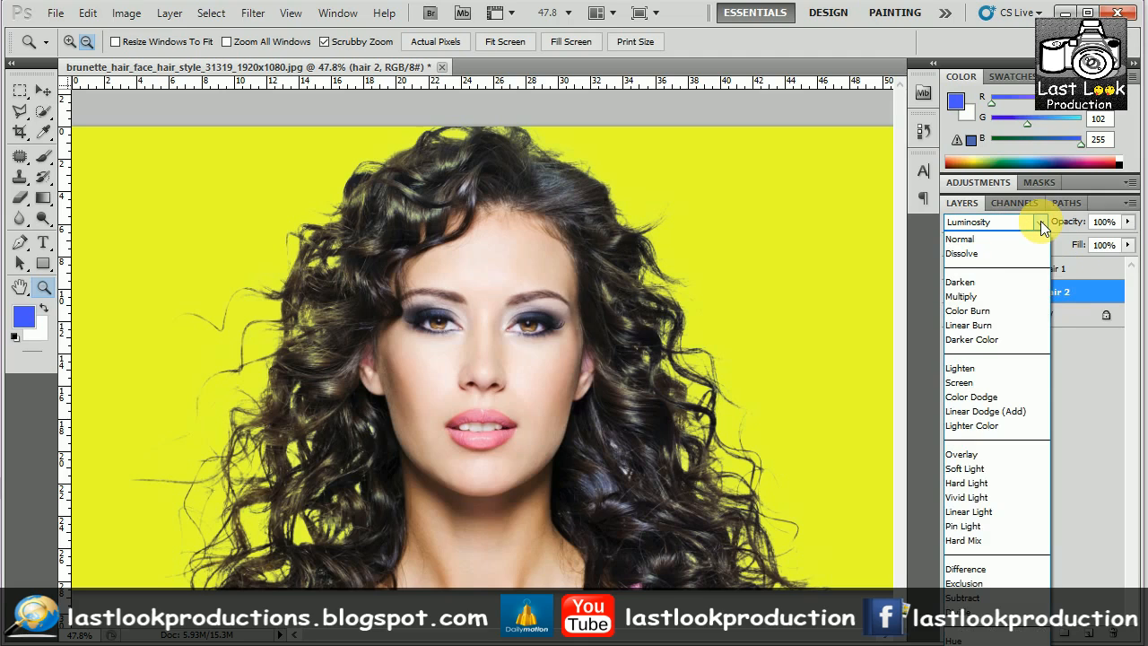
{"action": "left_click", "coordinate": [1036, 240]}
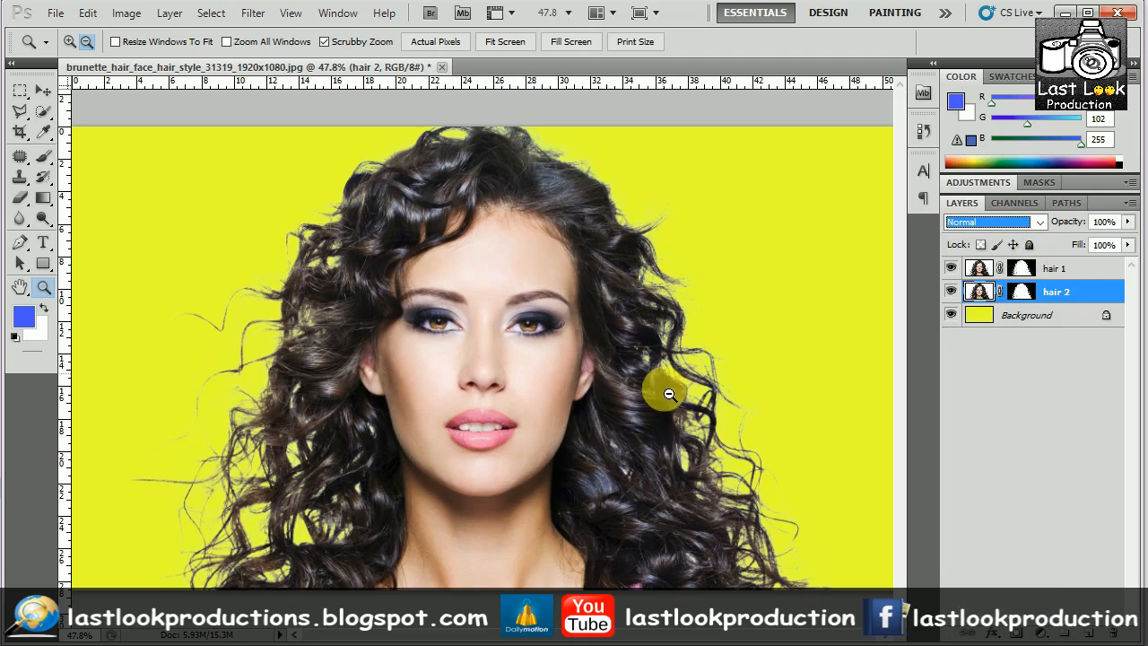
{"action": "left_click", "coordinate": [1039, 223]}
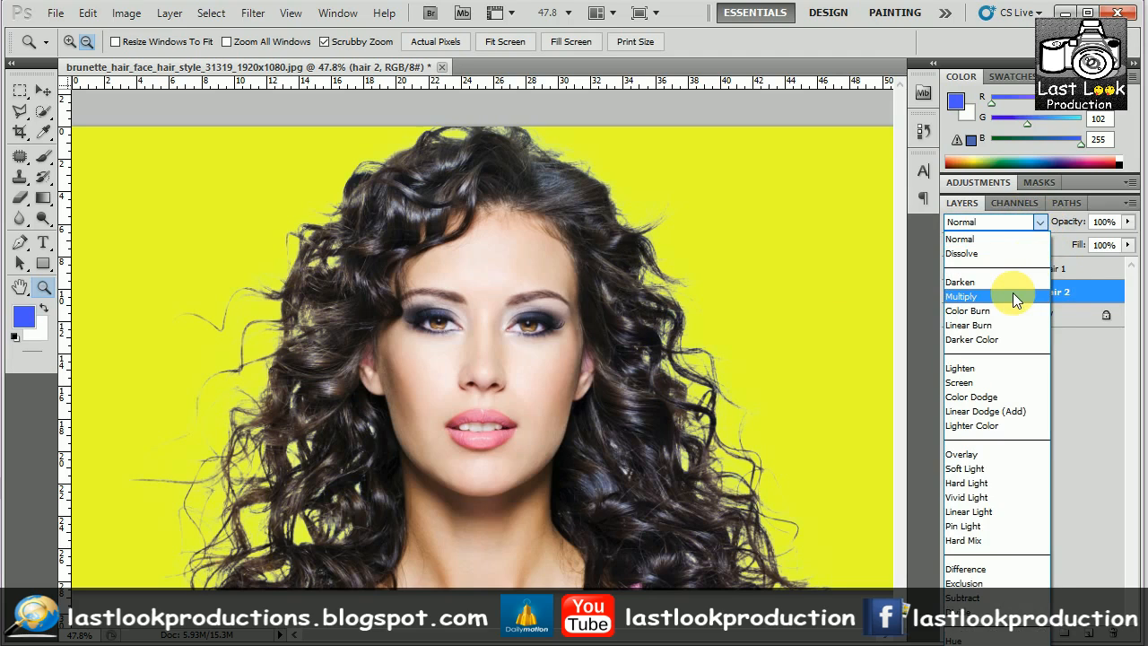
{"action": "left_click", "coordinate": [1013, 292]}
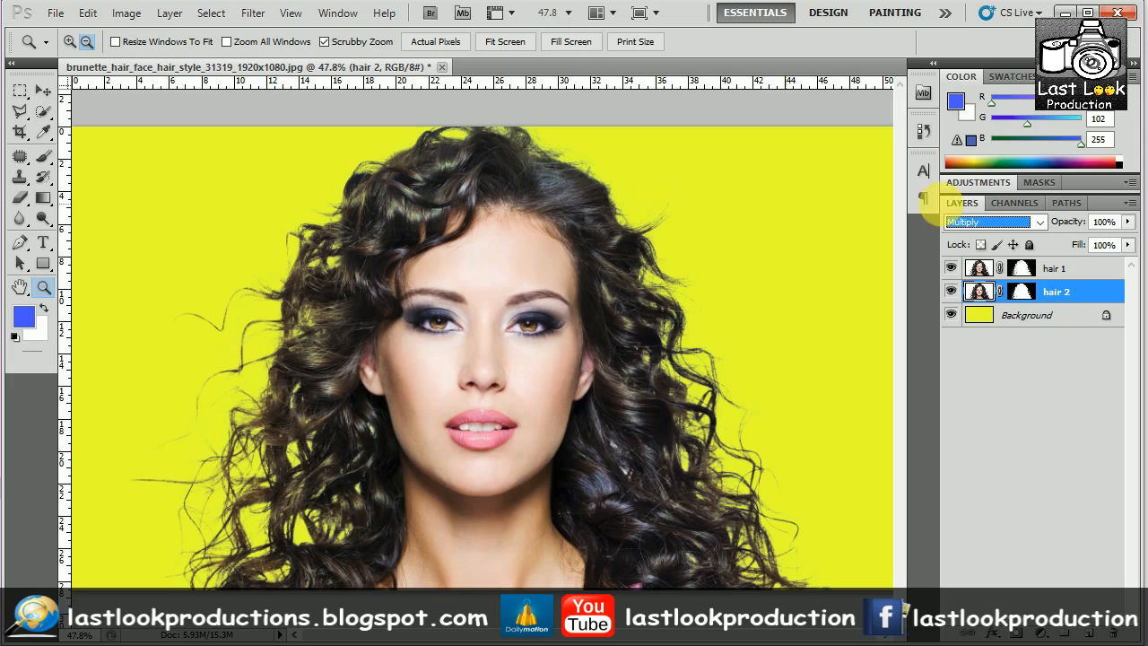
{"action": "left_click", "coordinate": [1058, 268]}
{"action": "left_click", "coordinate": [1056, 294]}
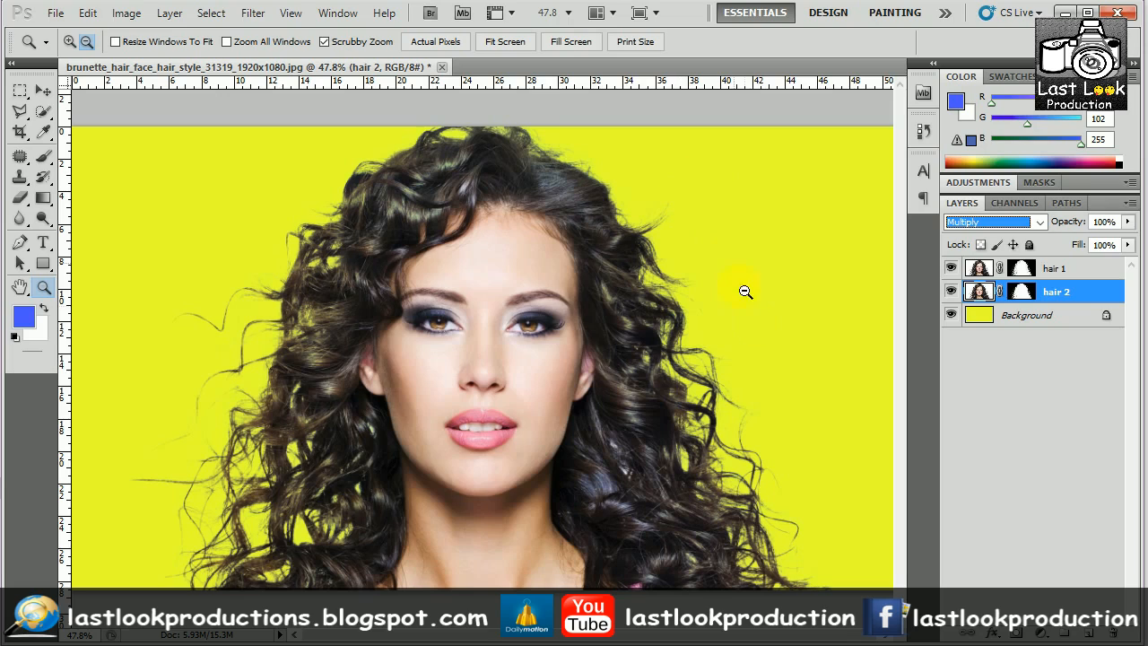
{"action": "left_click", "coordinate": [1025, 317]}
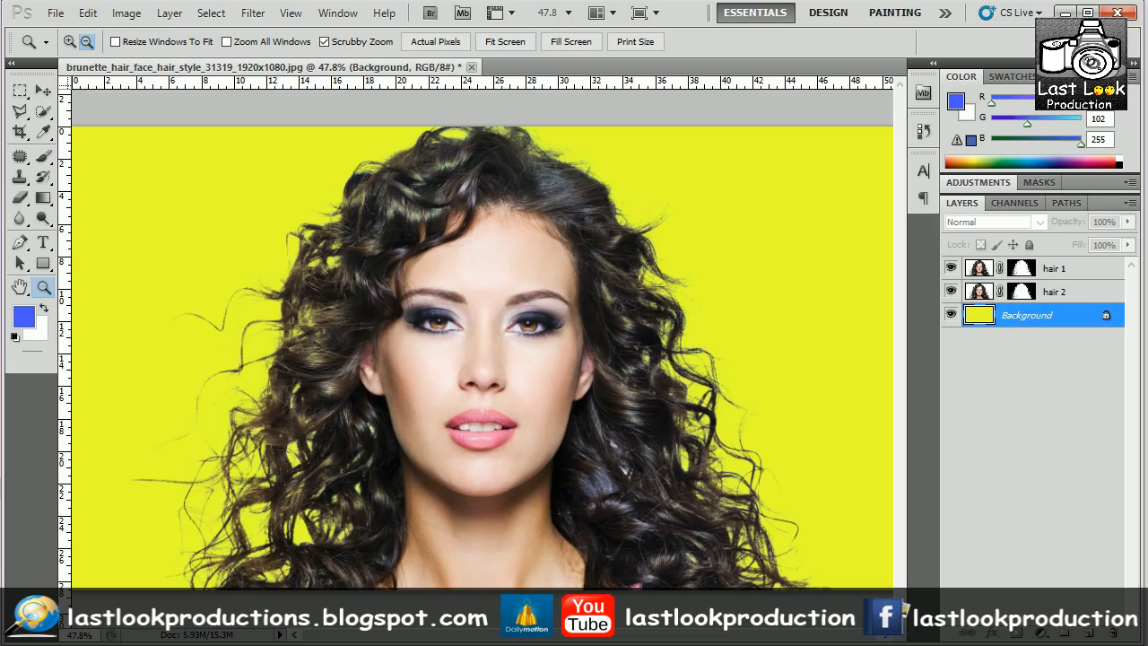
{"action": "mouse_move", "coordinate": [506, 643]}
{"action": "left_click", "coordinate": [341, 628]}
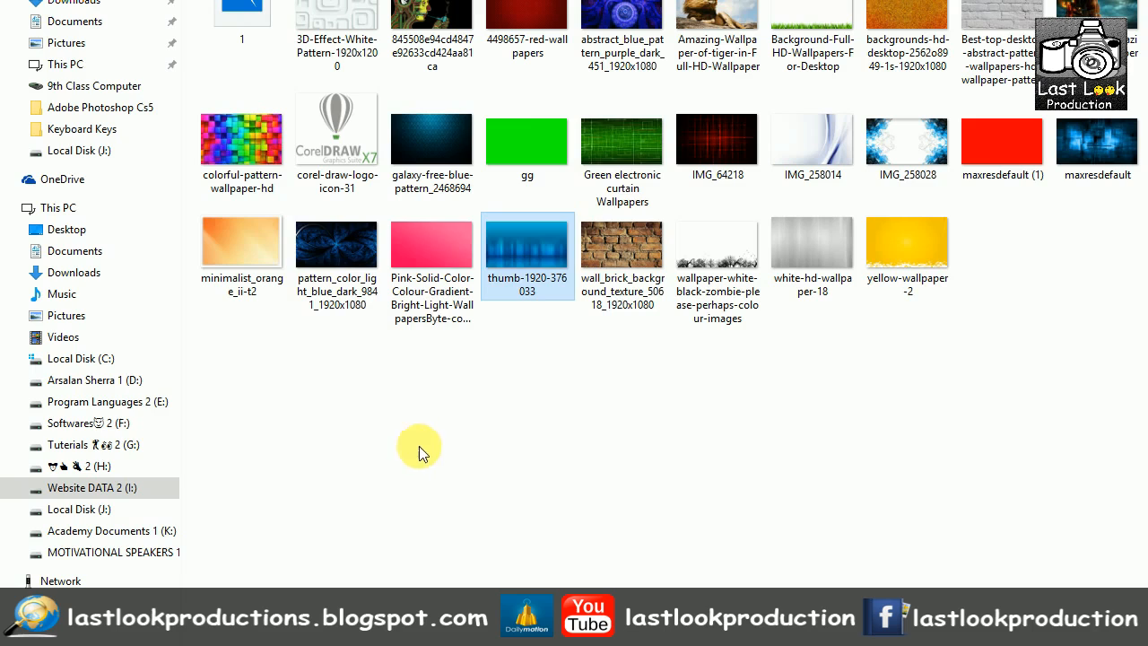
{"action": "left_click_drag", "start_coordinate": [513, 266], "coordinate": [484, 386]}
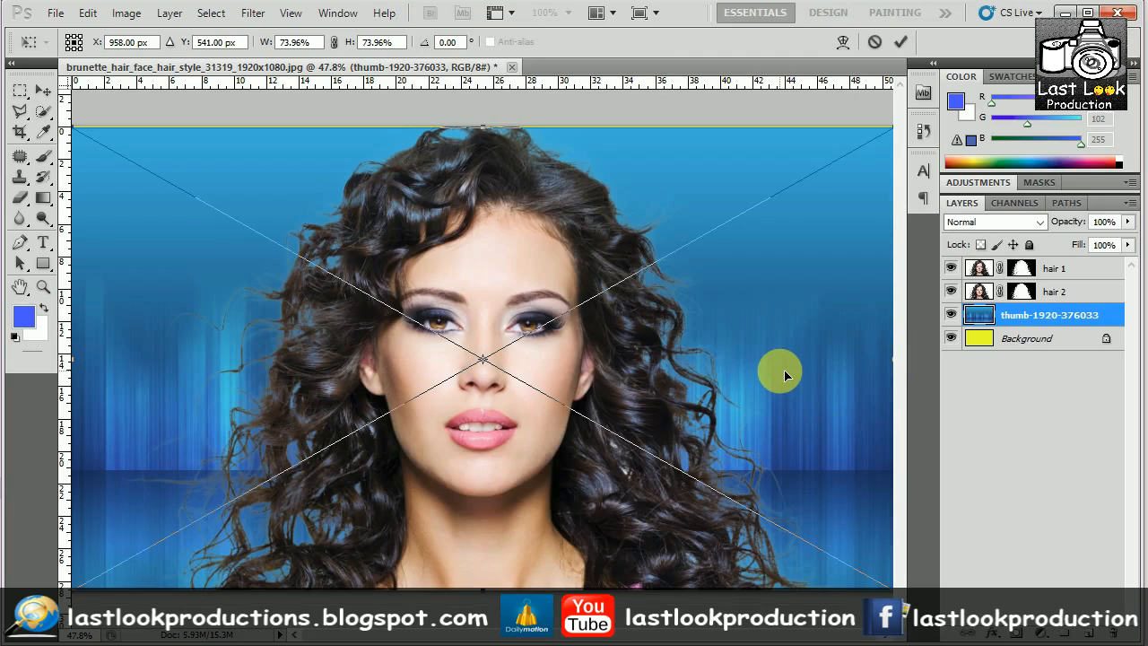
{"action": "key", "text": "ctrl+minus"}
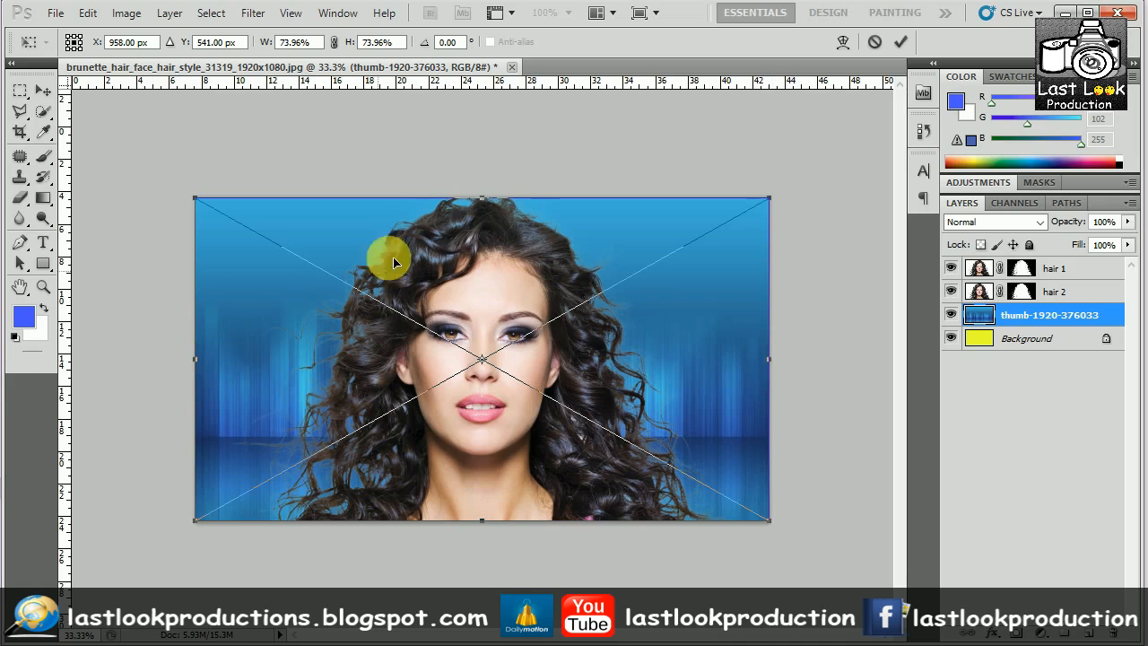
{"action": "left_click_drag", "start_coordinate": [482, 199], "coordinate": [484, 196]}
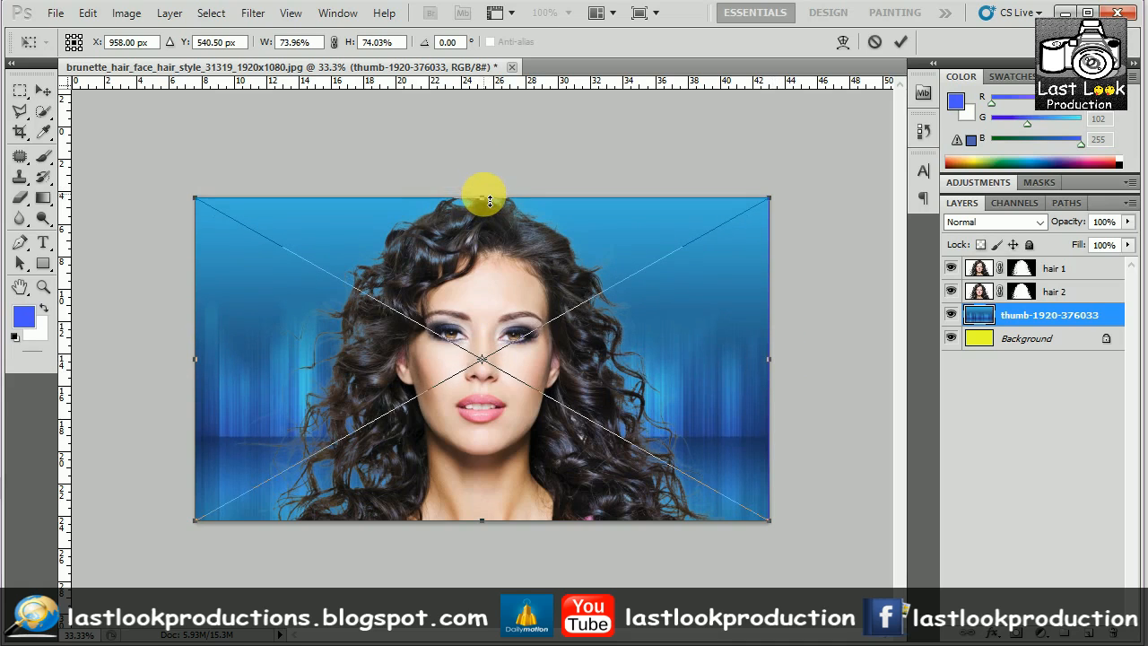
{"action": "left_click", "coordinate": [901, 42]}
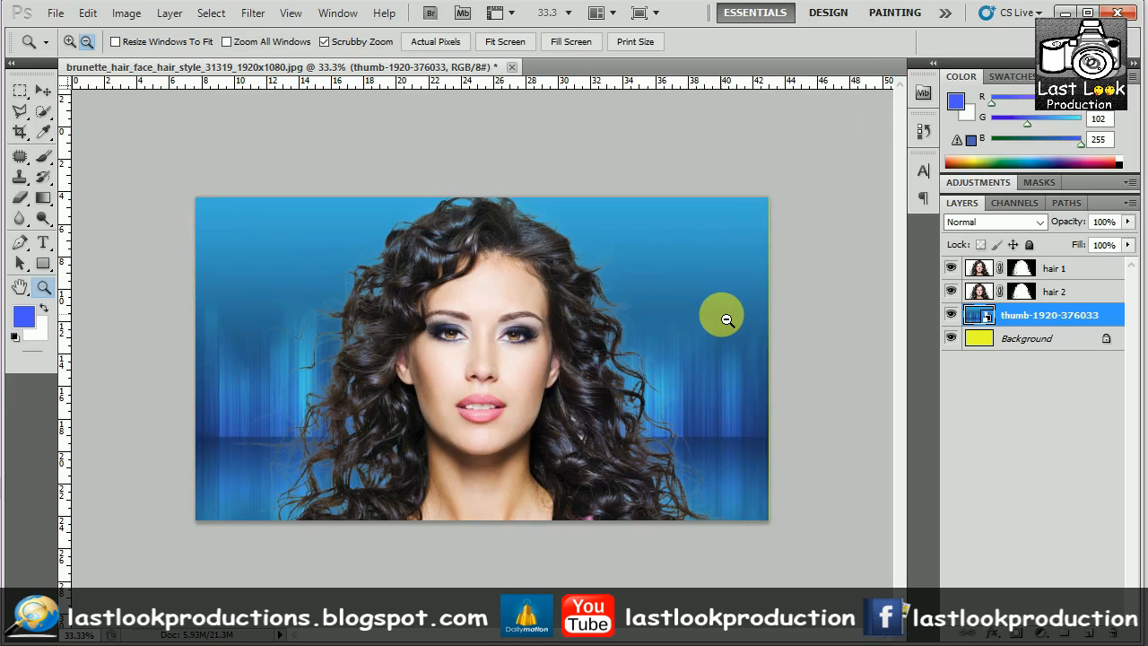
{"action": "key", "text": "ctrl+t"}
{"action": "left_click_drag", "start_coordinate": [779, 363], "coordinate": [780, 363]}
{"action": "mouse_move", "coordinate": [195, 368]}
{"action": "left_mouse_down"}
{"action": "mouse_move", "coordinate": [171, 364]}
{"action": "mouse_move", "coordinate": [204, 372]}
{"action": "left_mouse_up"}
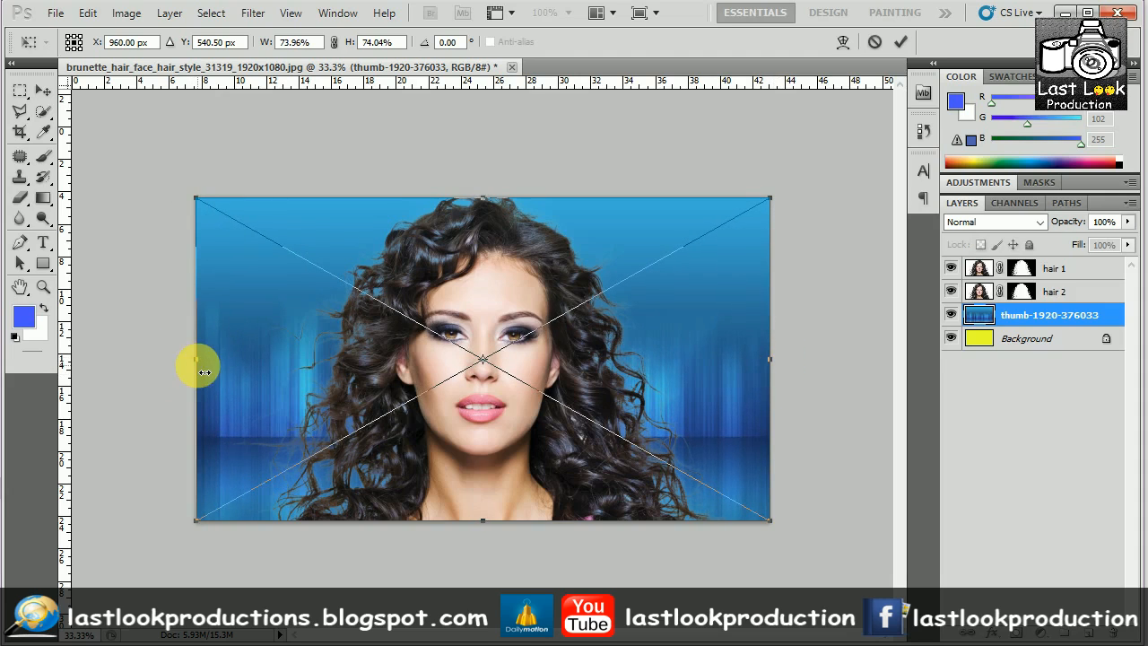
{"action": "left_click", "coordinate": [900, 42]}
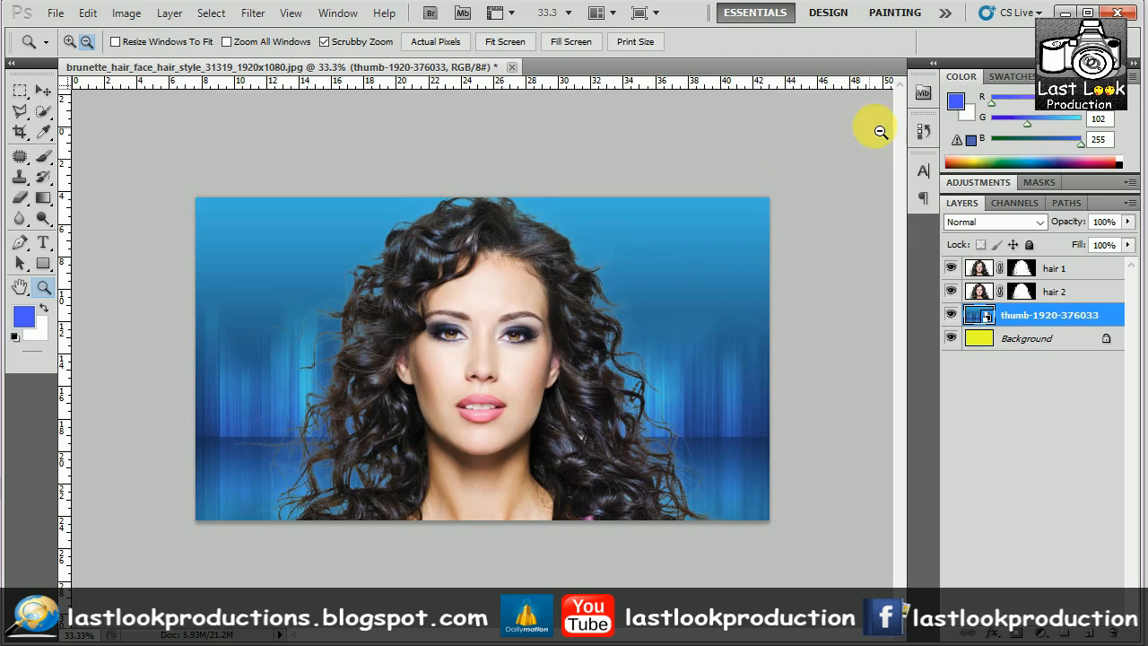
- Compare the original photo with the finished composite through the document history, returning to the latest Free Transform state
{"action": "left_click", "coordinate": [921, 132]}
{"action": "scroll", "coordinate": [807, 162], "scroll_direction": "up", "scroll_amount": 5}
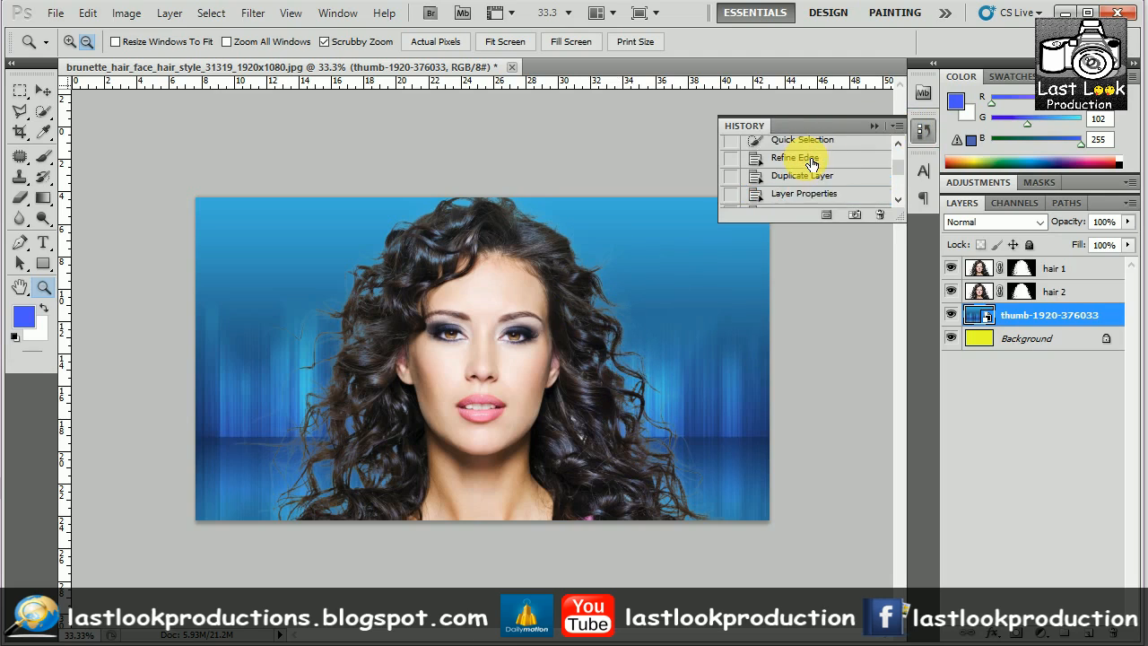
{"action": "left_click", "coordinate": [802, 146]}
{"action": "scroll", "coordinate": [815, 180], "scroll_direction": "down", "scroll_amount": 5}
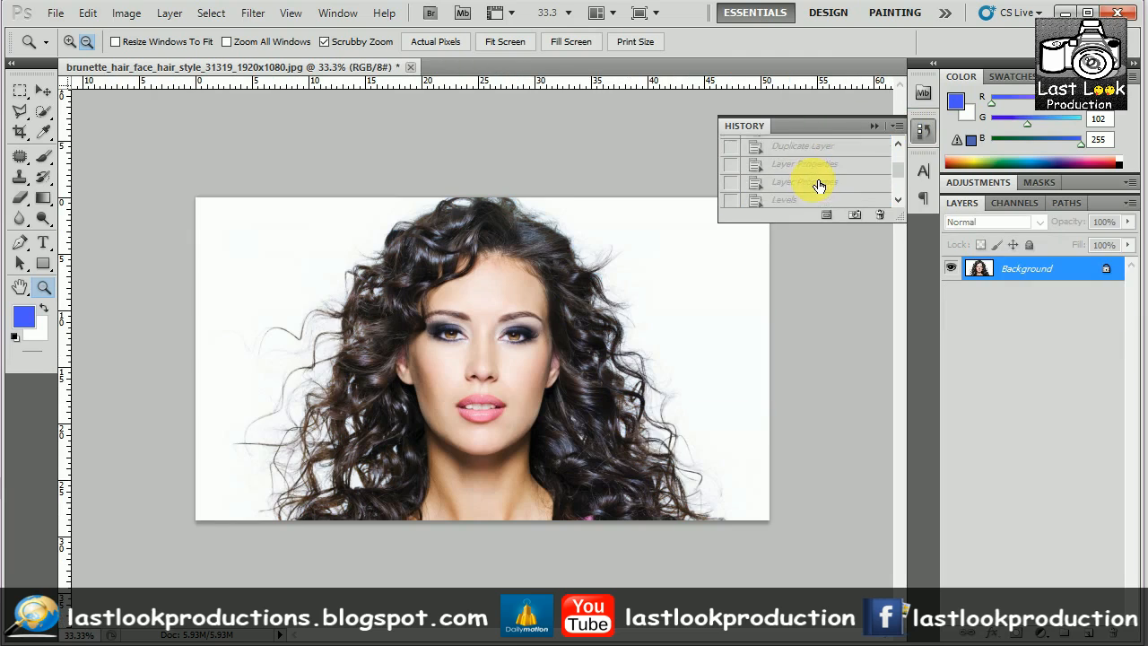
{"action": "scroll", "coordinate": [819, 185], "scroll_direction": "down", "scroll_amount": 1}
{"action": "left_click", "coordinate": [806, 197]}
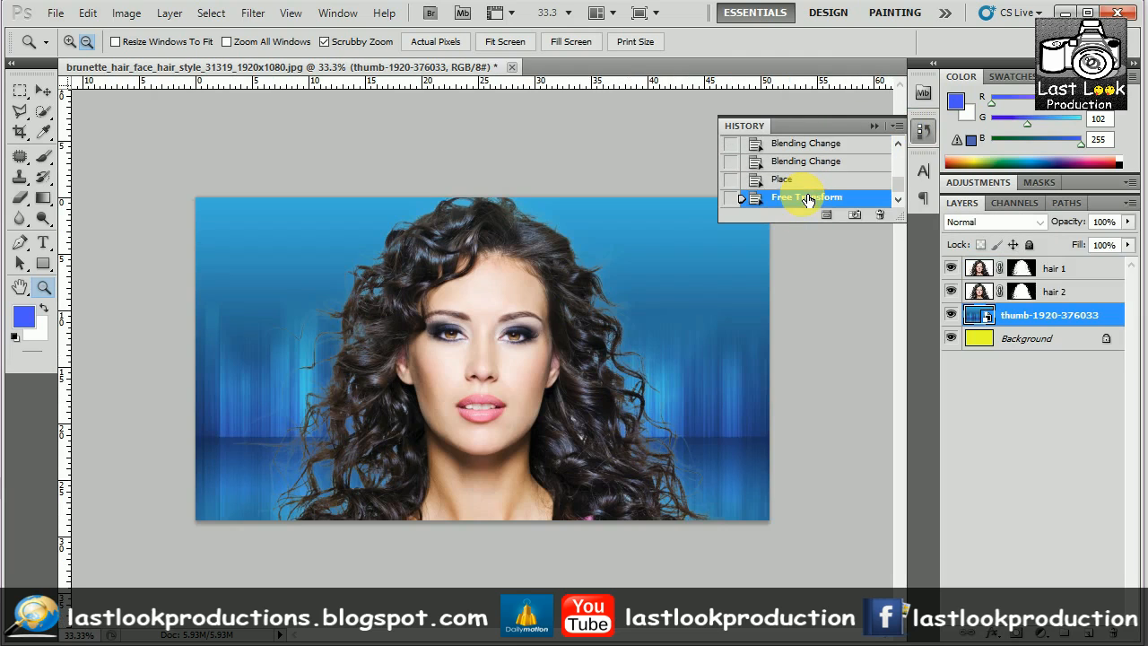
{"action": "scroll", "coordinate": [783, 175], "scroll_direction": "up", "scroll_amount": 5}
{"action": "left_click", "coordinate": [784, 147]}
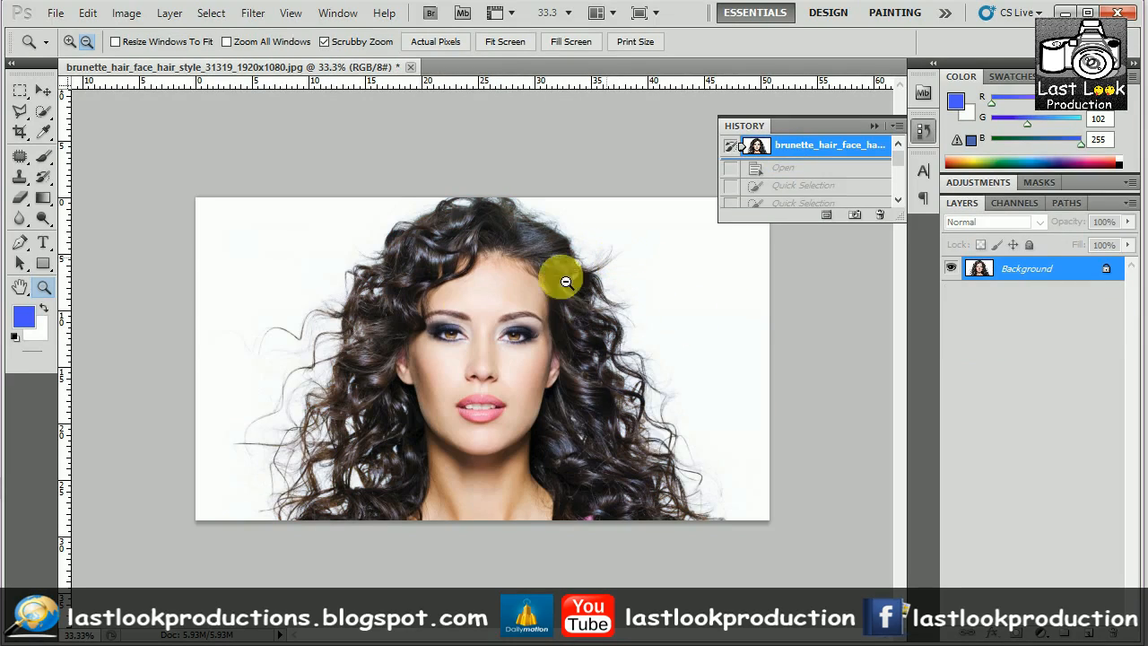
{"action": "scroll", "coordinate": [820, 162], "scroll_direction": "down", "scroll_amount": 4}
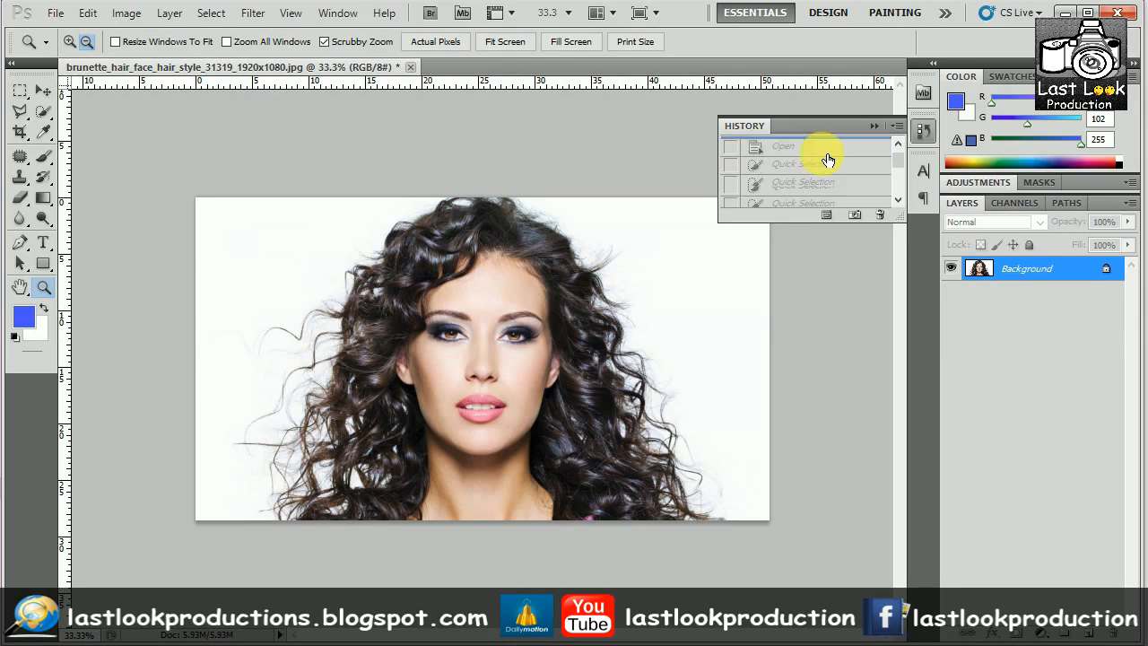
{"action": "scroll", "coordinate": [827, 159], "scroll_direction": "down", "scroll_amount": 3}
{"action": "left_click", "coordinate": [799, 198]}
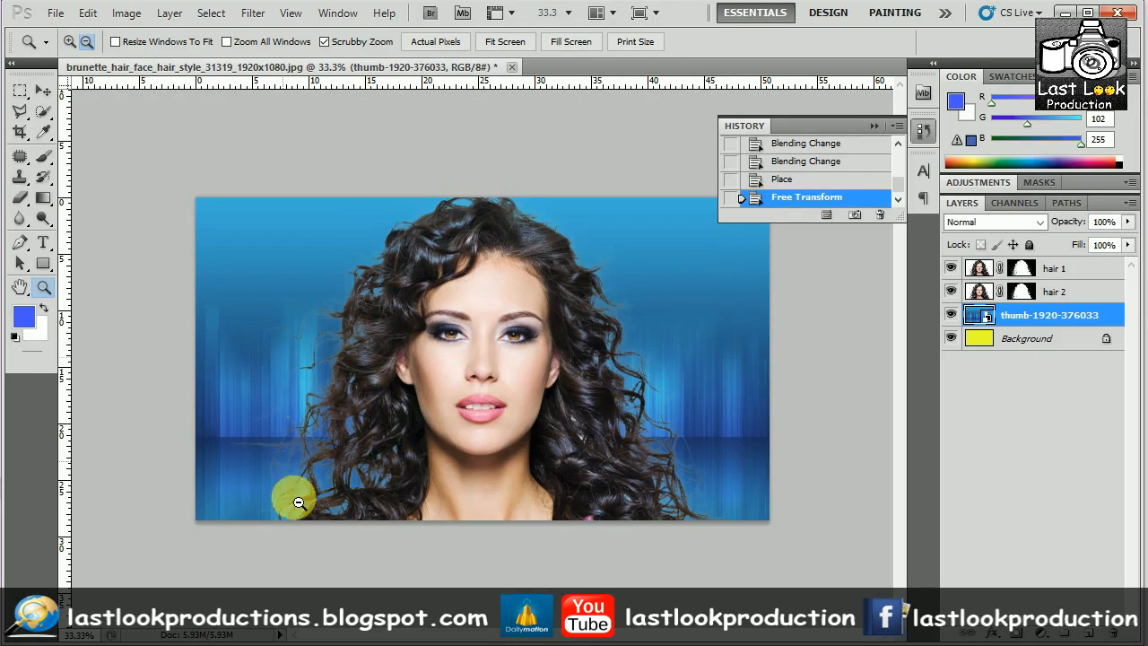
{"action": "left_click", "coordinate": [875, 126]}
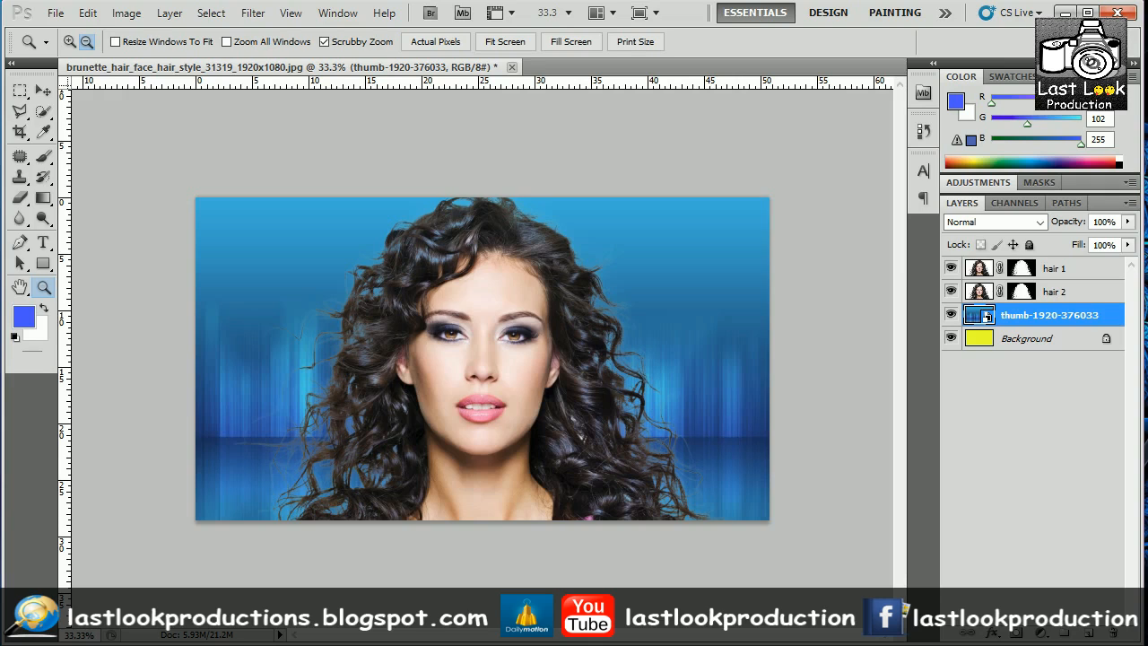
- Switch to the browser and look through the Tutorials and Softwares categories on the lastlookproductions.blogspot.com home page
{"action": "left_click", "coordinate": [1067, 12]}
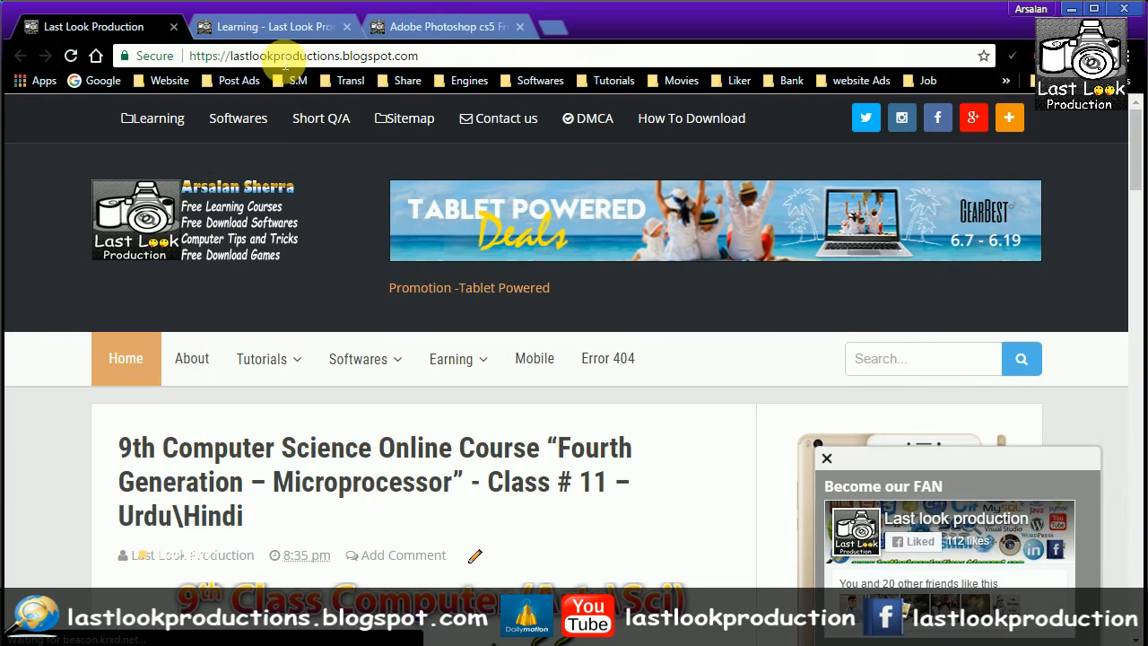
{"action": "mouse_move", "coordinate": [273, 363]}
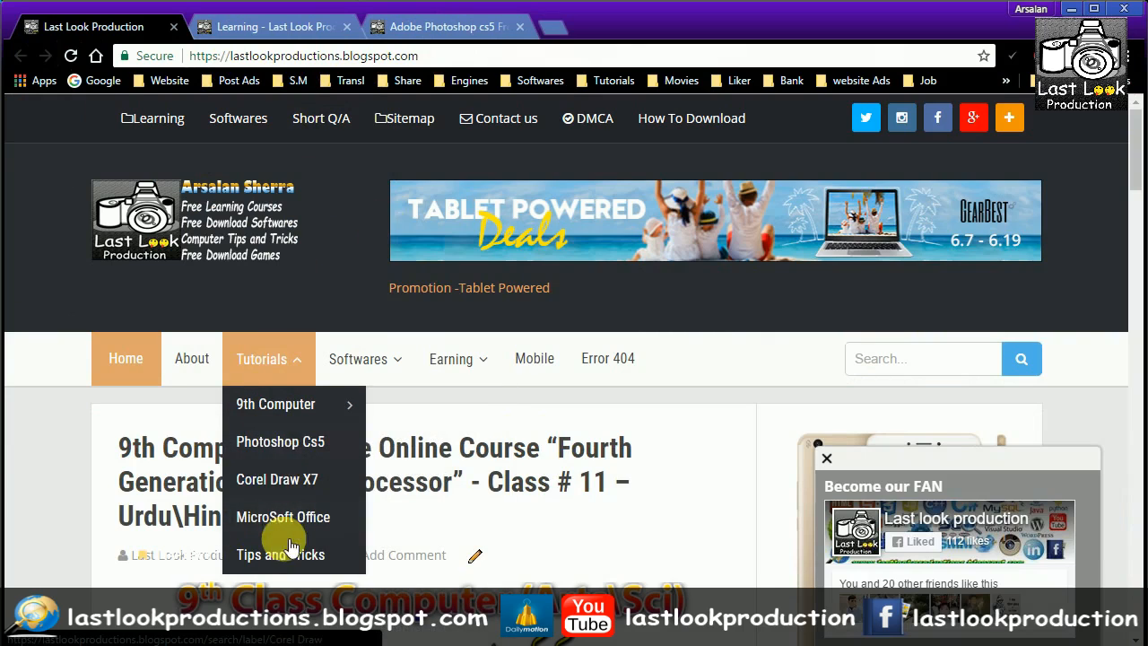
{"action": "mouse_move", "coordinate": [386, 363]}
{"action": "scroll", "coordinate": [385, 363], "scroll_direction": "down", "scroll_amount": 2}
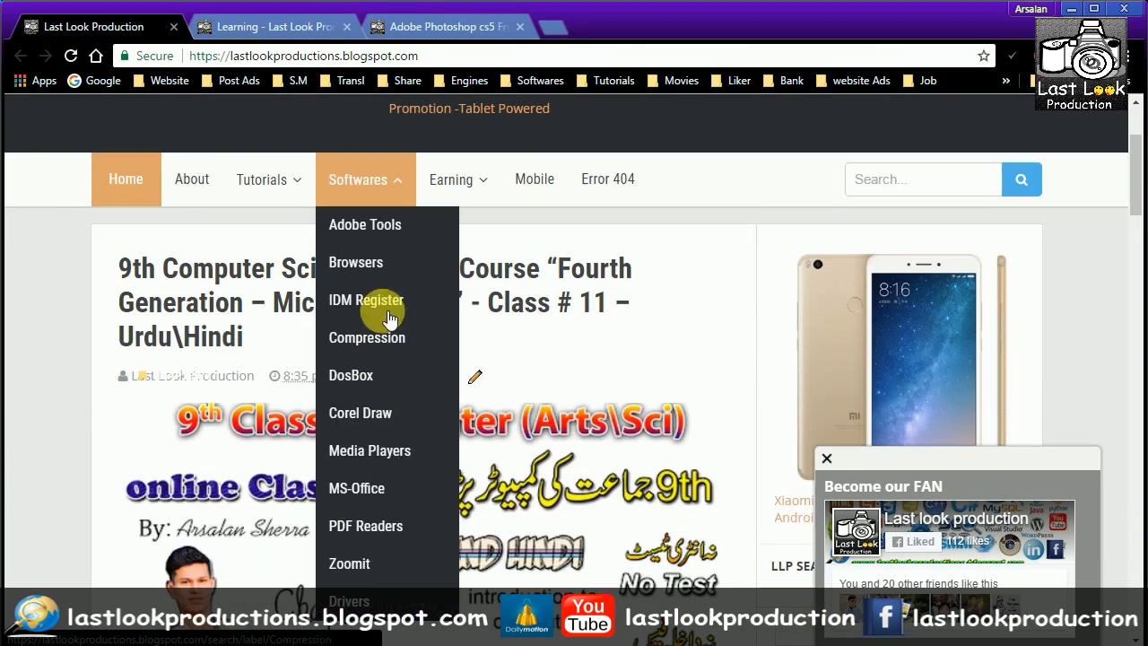